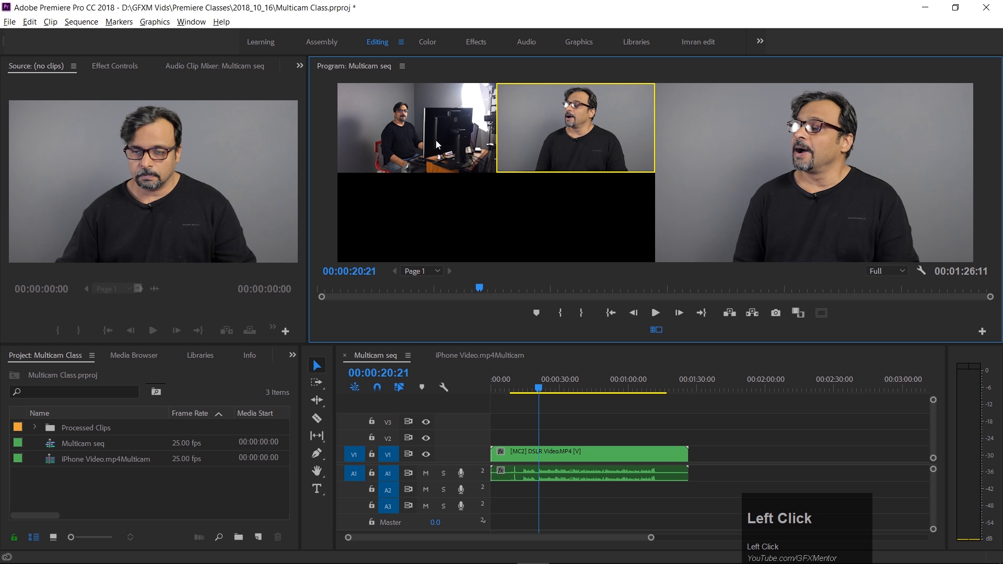
Step: Switch the multicam clip back and forth between the iPhone and DSLR camera angles, finishing on the iPhone angle
left_click(519, 141)
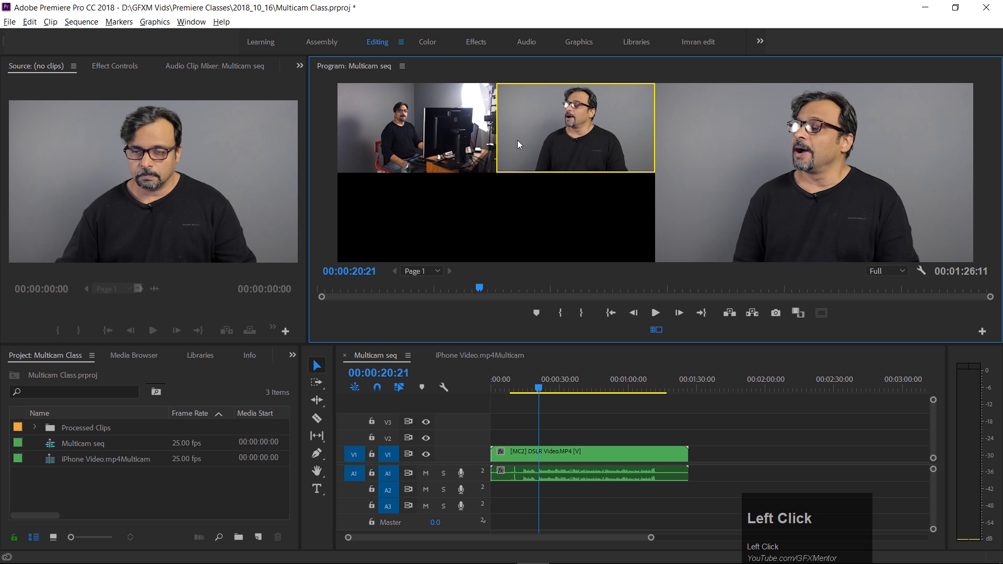
left_click(447, 141)
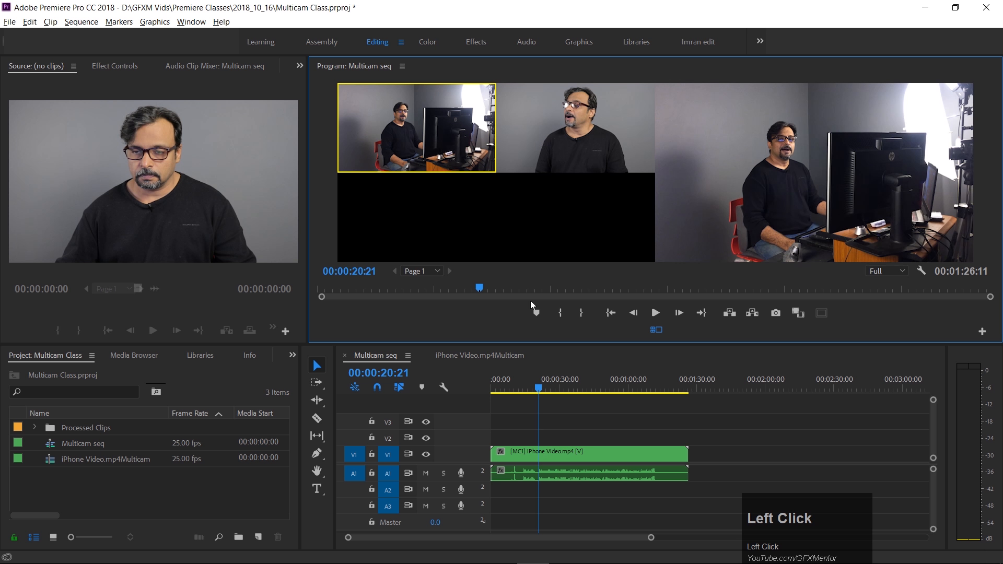
left_click(520, 155)
left_click(442, 145)
left_click(528, 140)
left_click(440, 150)
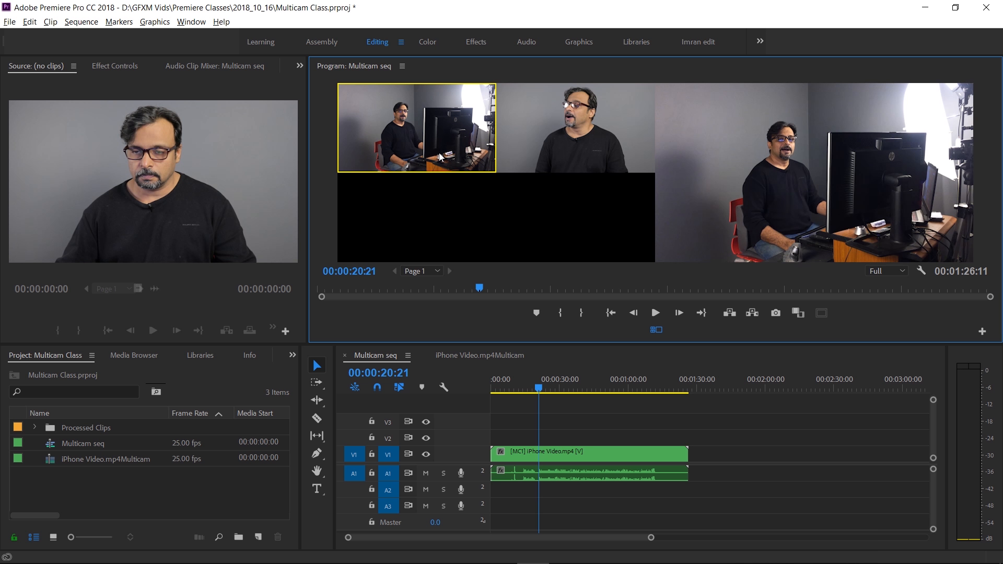
key("2")
key("1")
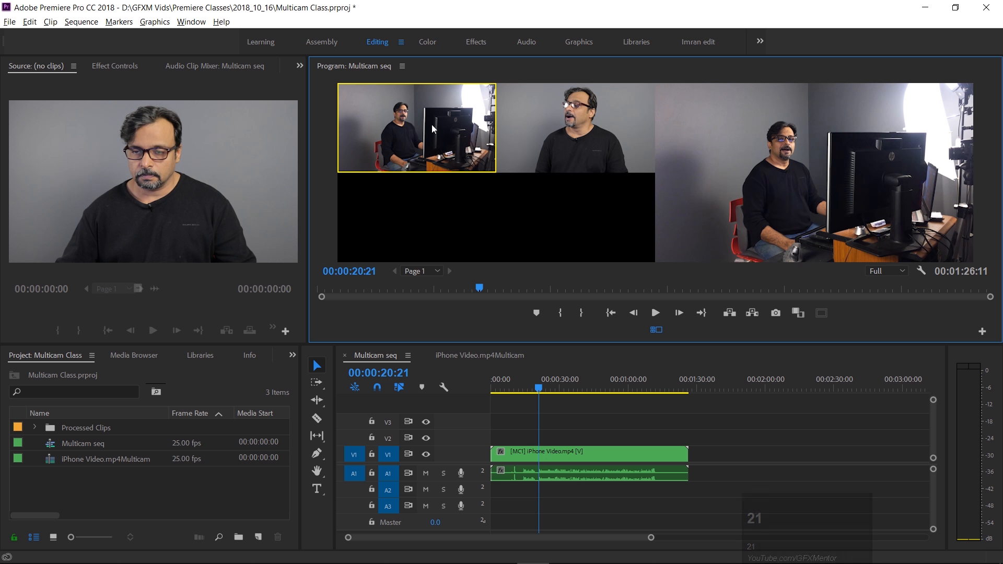
key("2")
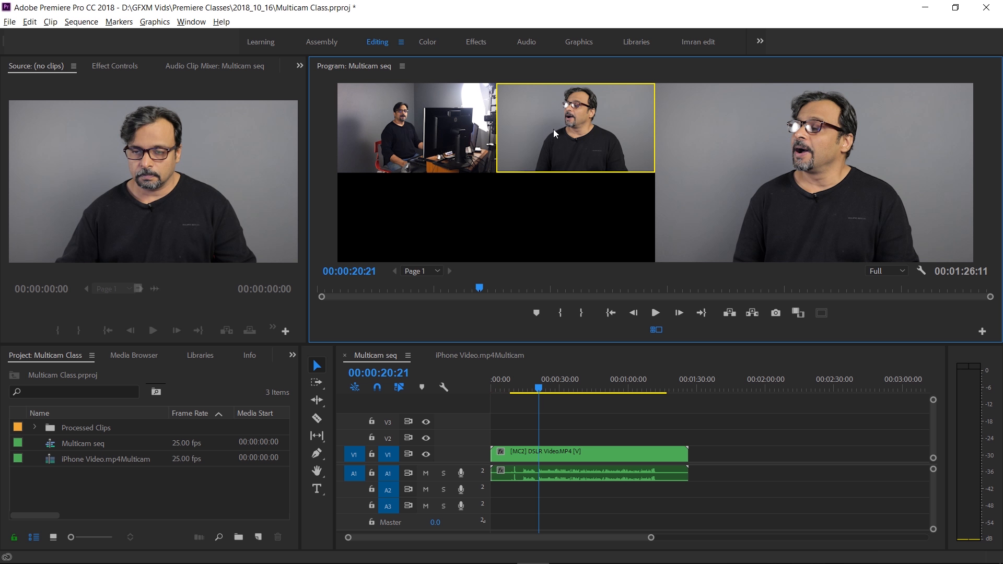
key("1")
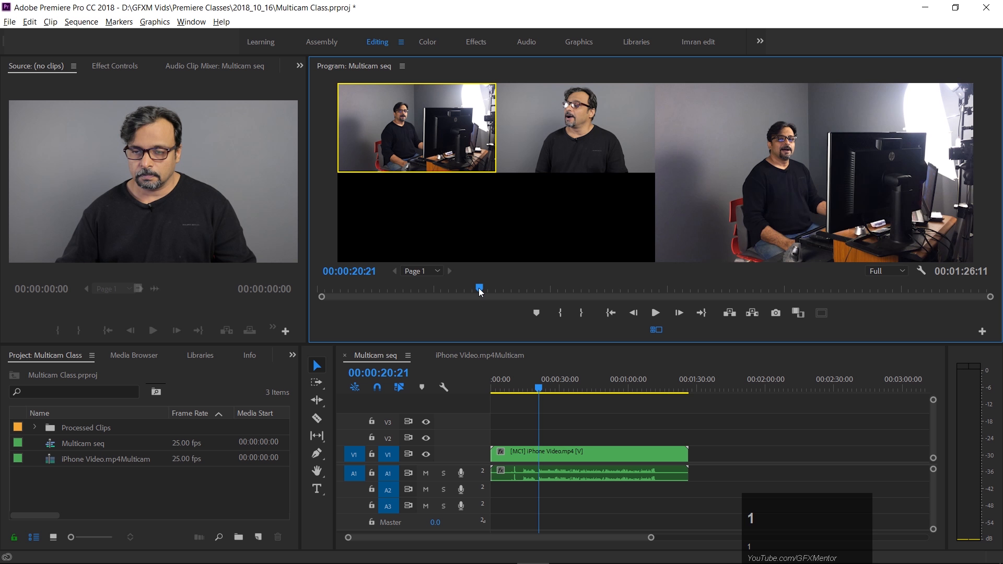
Step: Play the sequence from 00:00:14:07 to find where the presenter starts talking again
left_click(538, 389)
left_click_drag(538, 389, 523, 390)
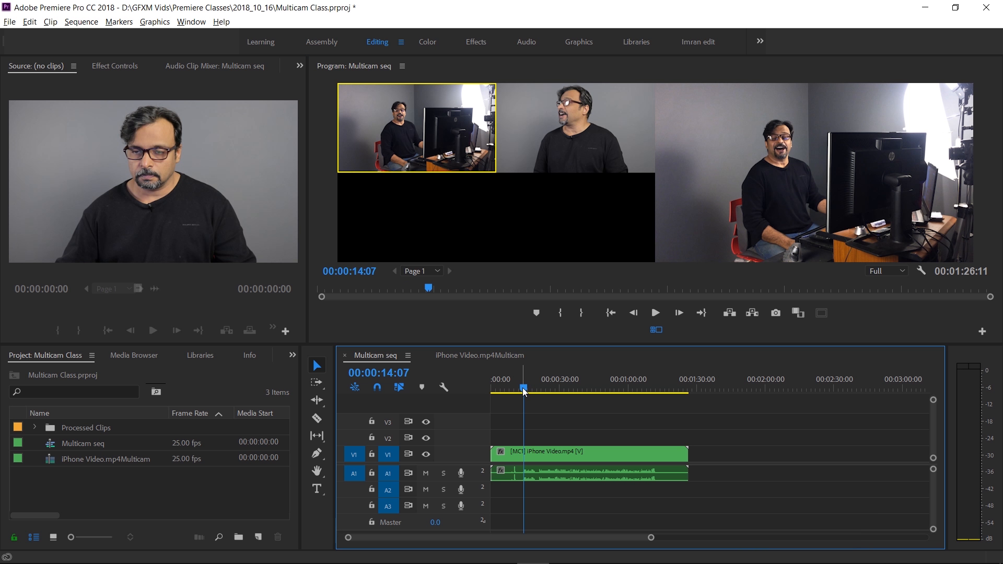
key("space")
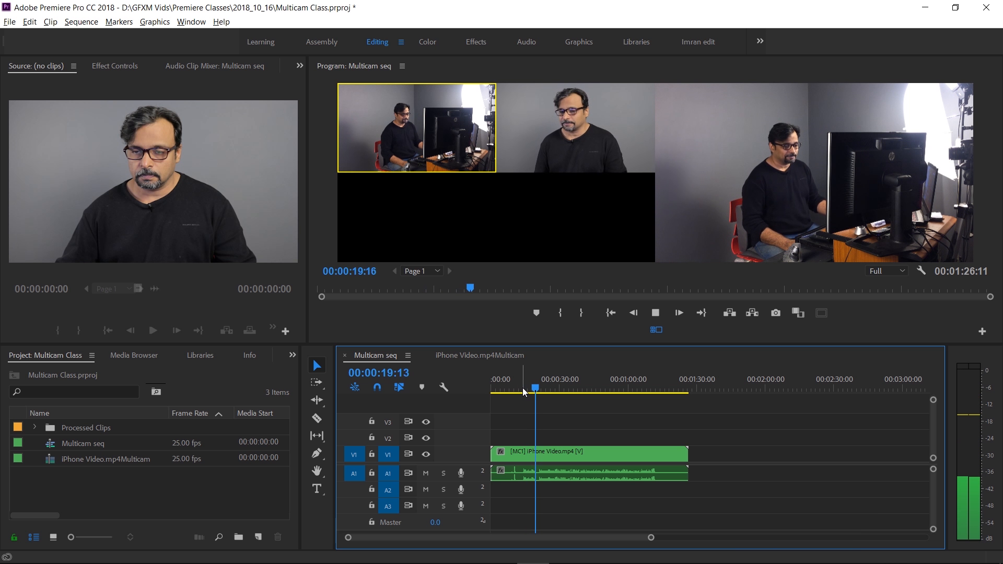
key("space")
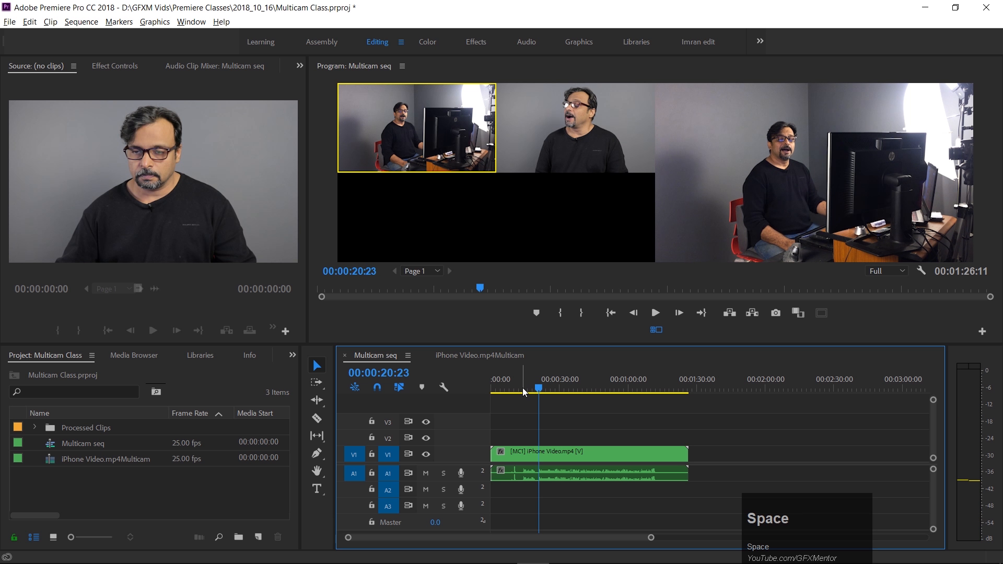
key("space")
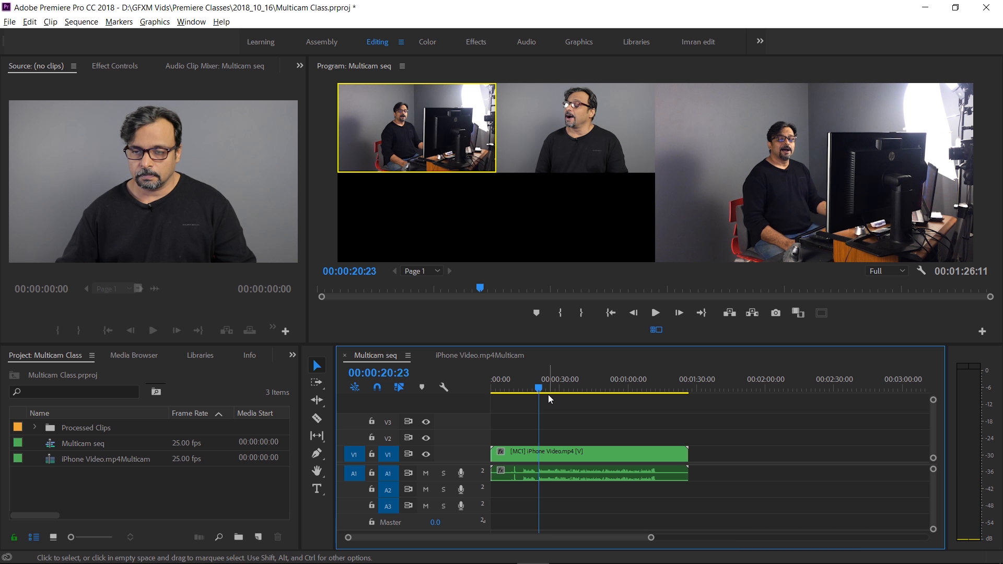
Step: Cut the multicam clip at 00:00:21:04 and ripple delete the portion before the cut
left_click(538, 389)
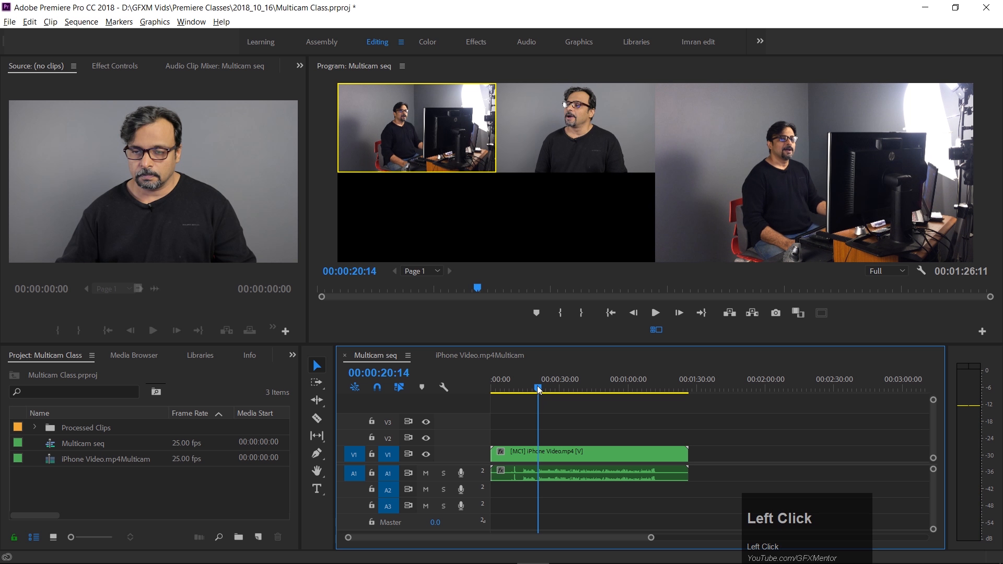
key("equal")
key("equal")
key("equal")
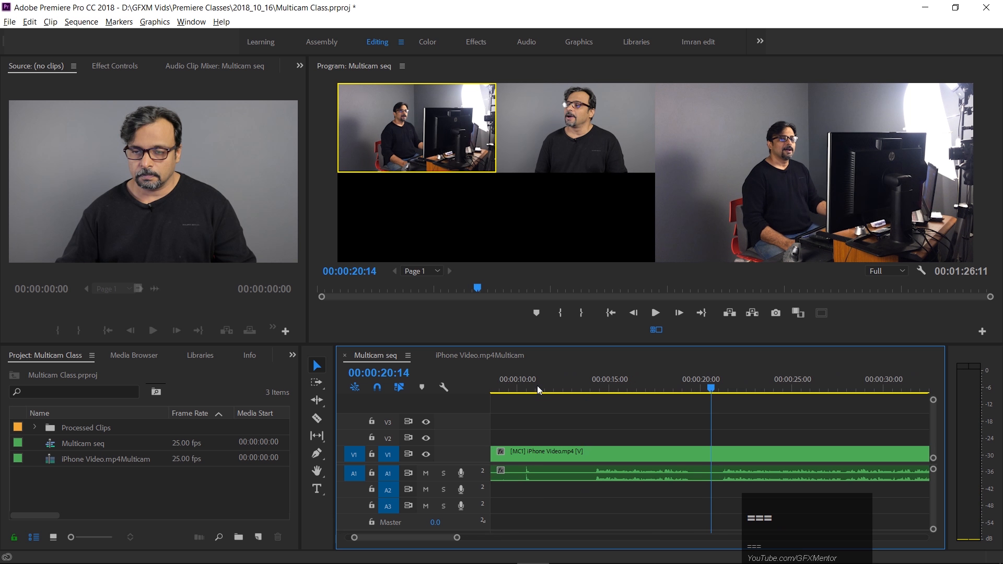
left_click_drag(711, 387, 723, 392)
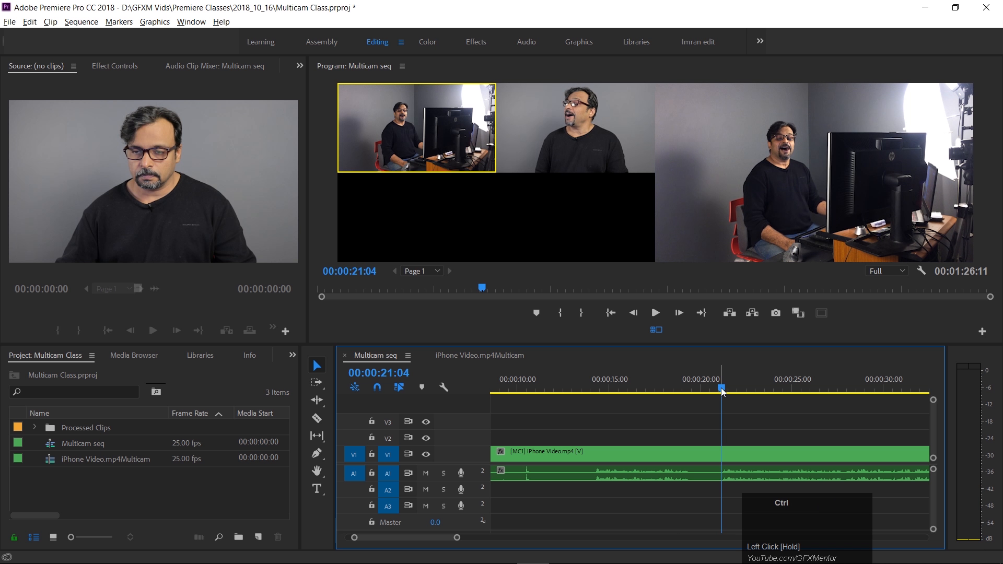
key("ctrl+k")
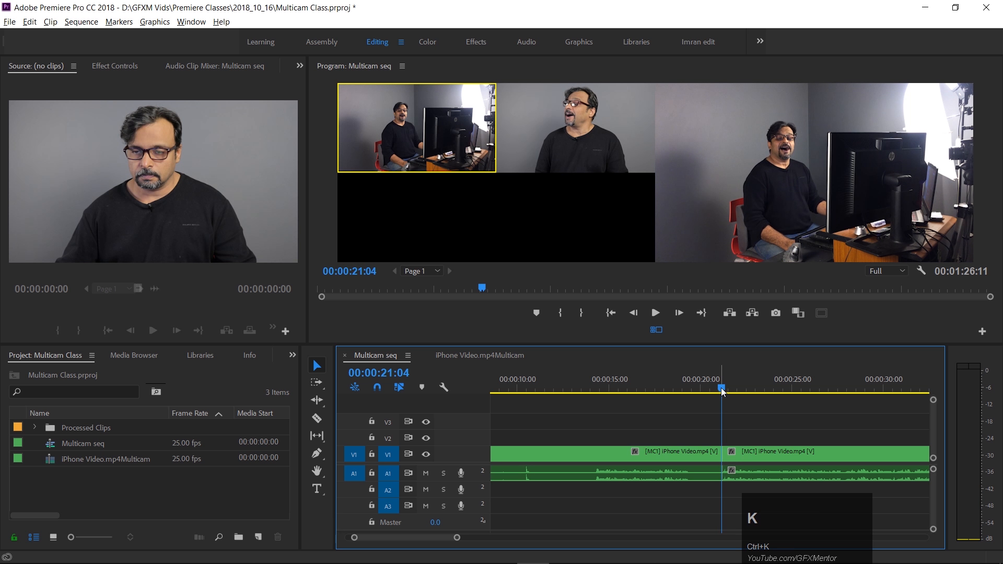
left_click(673, 456)
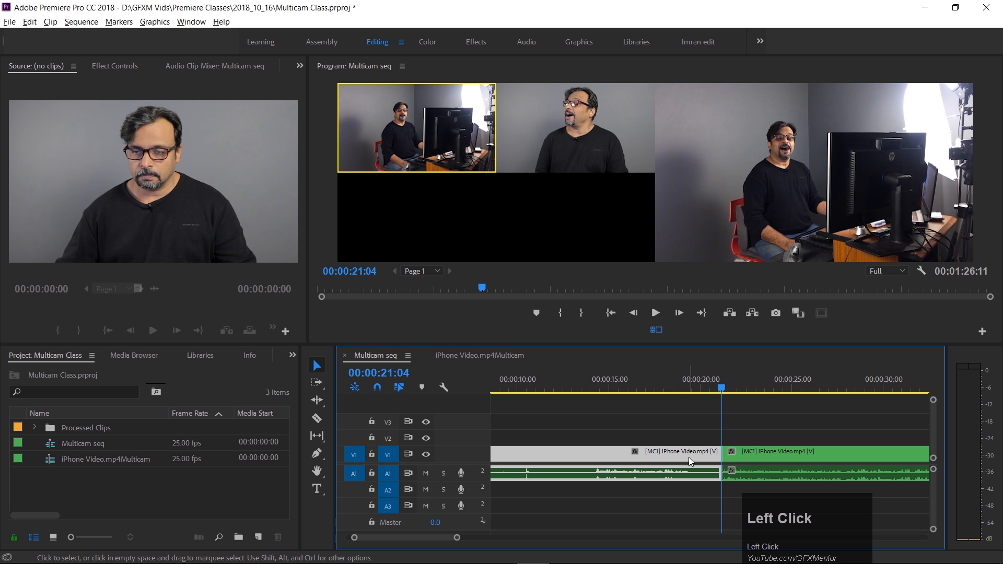
key("shift+Delete")
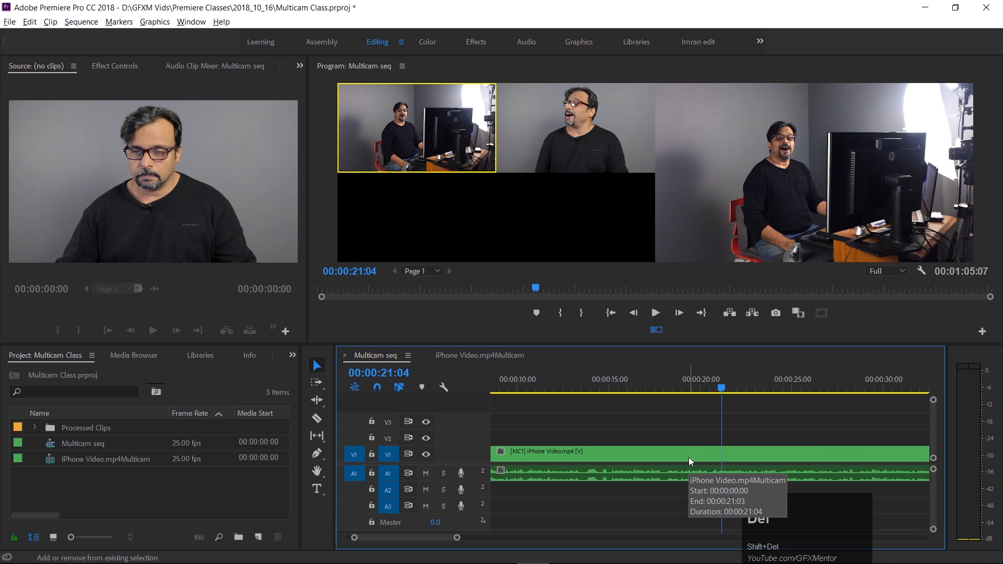
Step: Play the sequence from its start and record live angle switches between the iPhone and DSLR cameras, stopping at 00:00:51:05
scroll(590, 463, "down", 6)
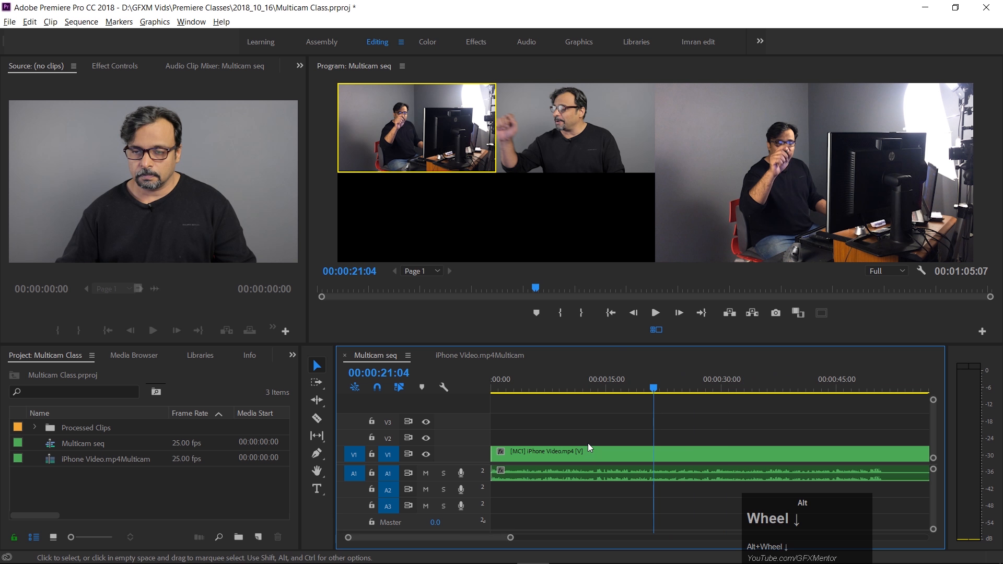
left_click(543, 381)
left_click_drag(543, 382, 460, 382)
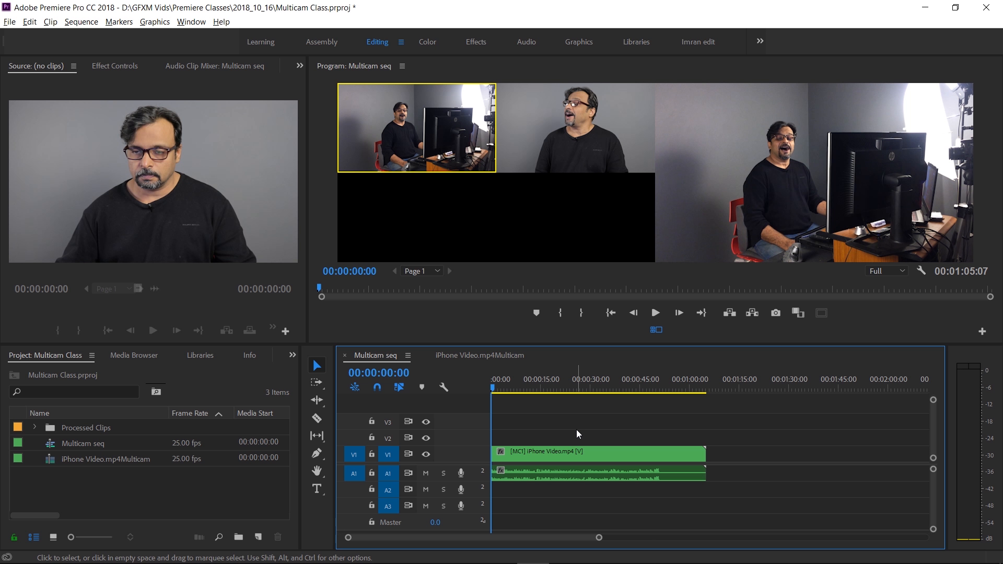
key("space")
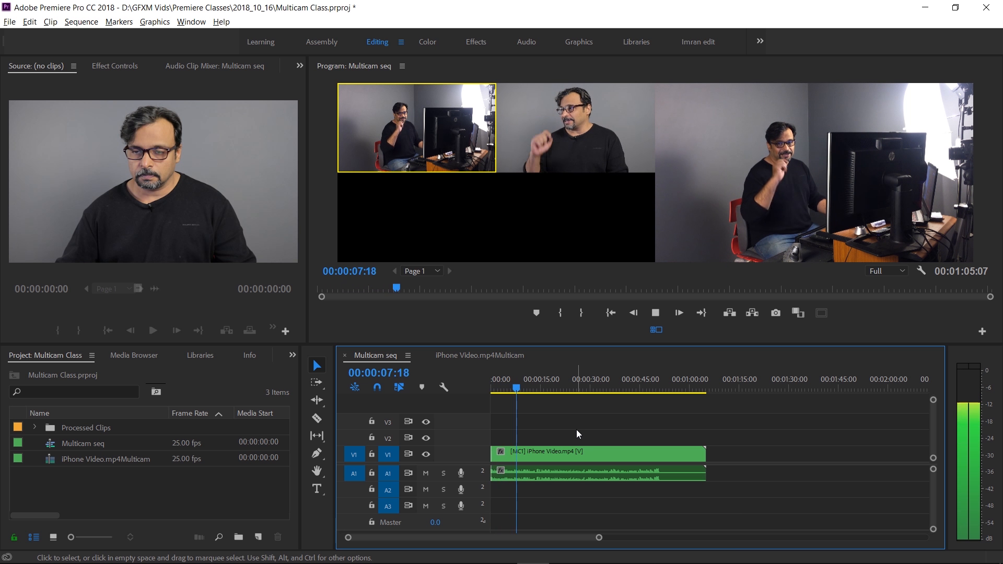
left_click(585, 156)
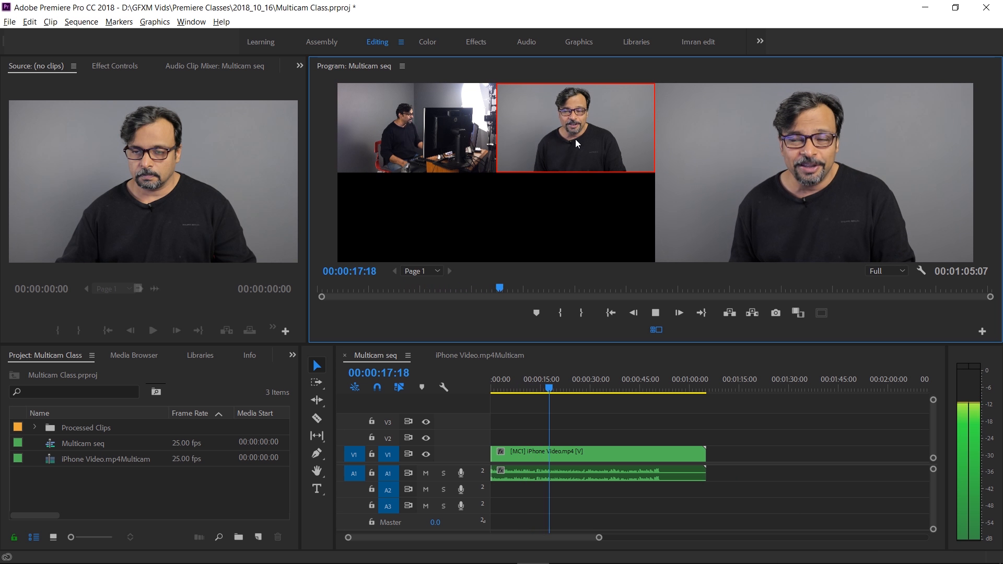
key("1")
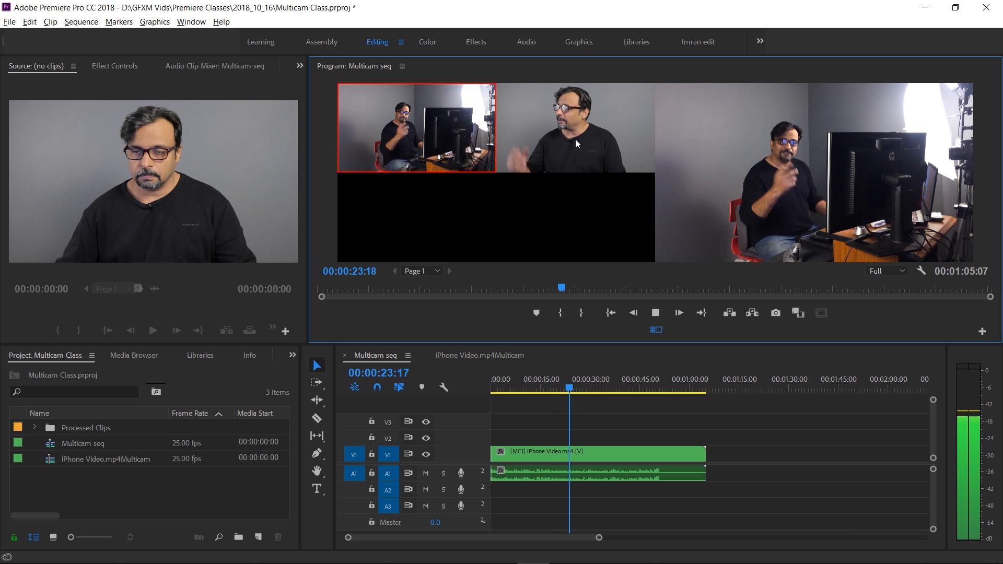
key("2")
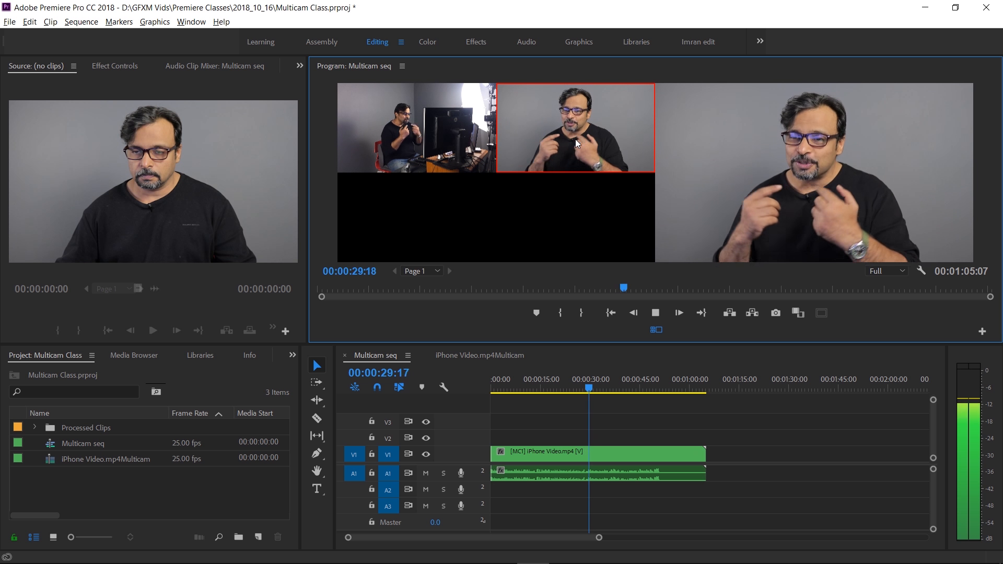
key("1")
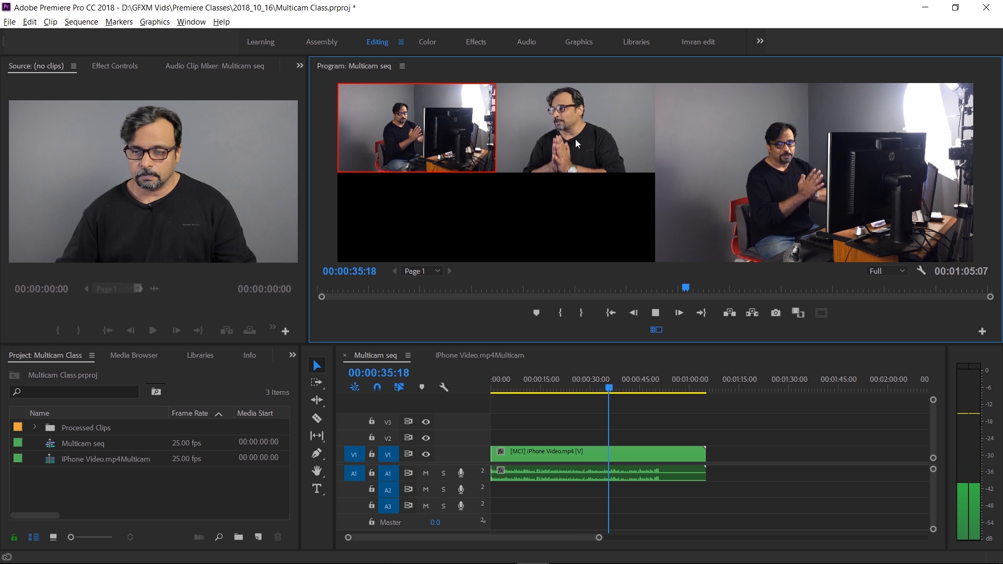
key("2")
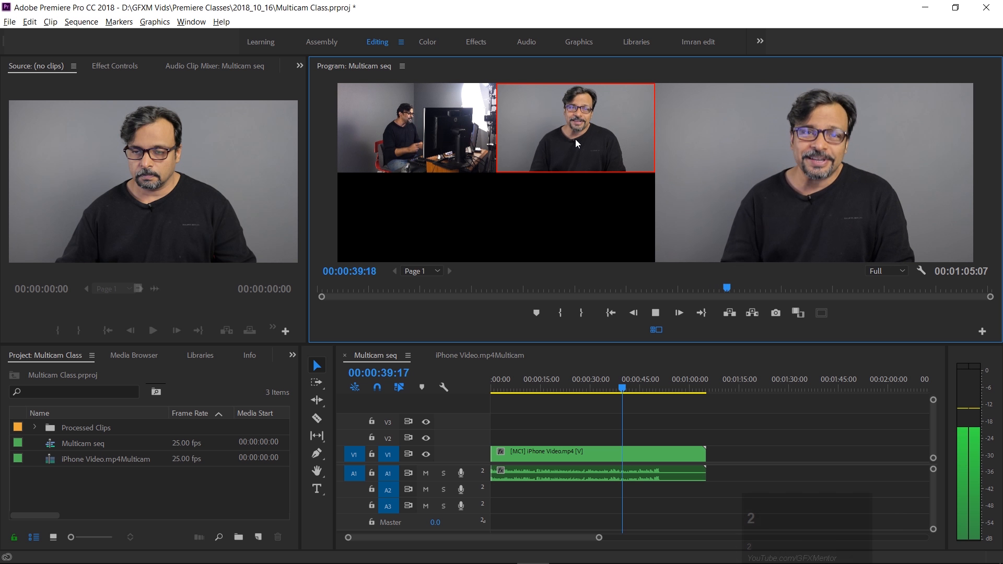
key("1")
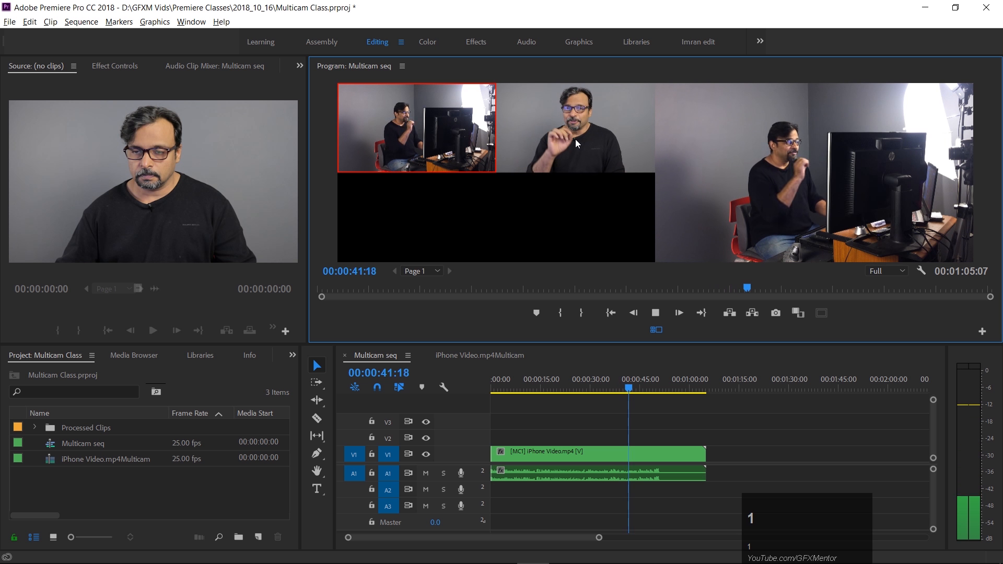
key("2")
key("1")
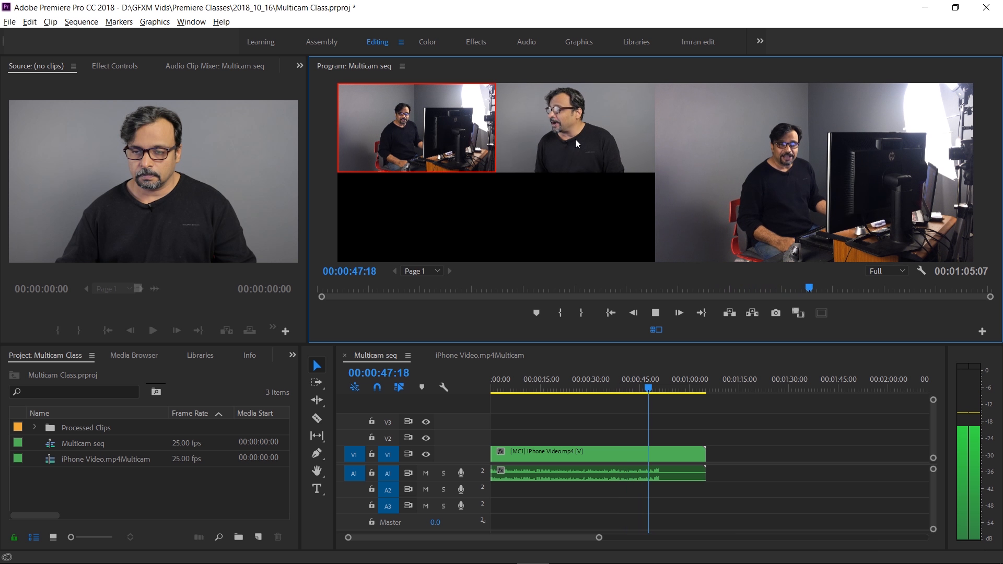
key("2")
key("1")
key("2")
key("space")
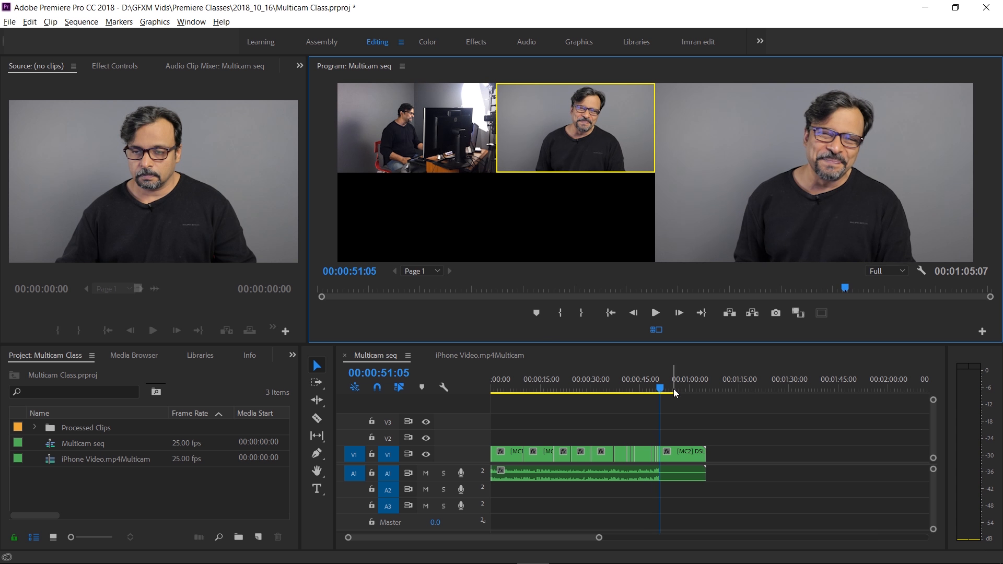
Step: Scrub through and play back the switched multicam sequence up to 00:00:51:05 to review the camera cuts
left_click_drag(661, 391, 656, 393)
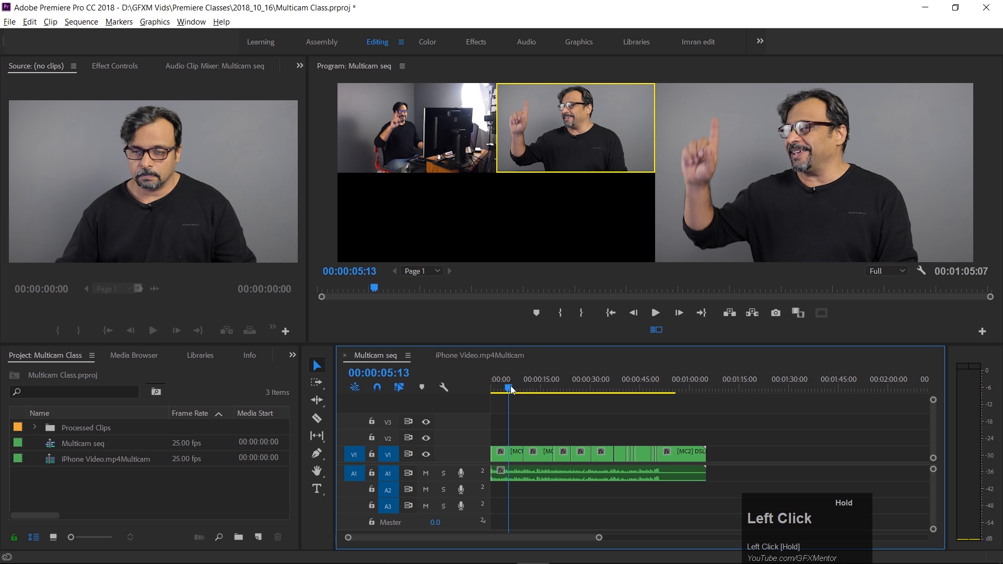
left_click_drag(511, 387, 561, 390)
key("space")
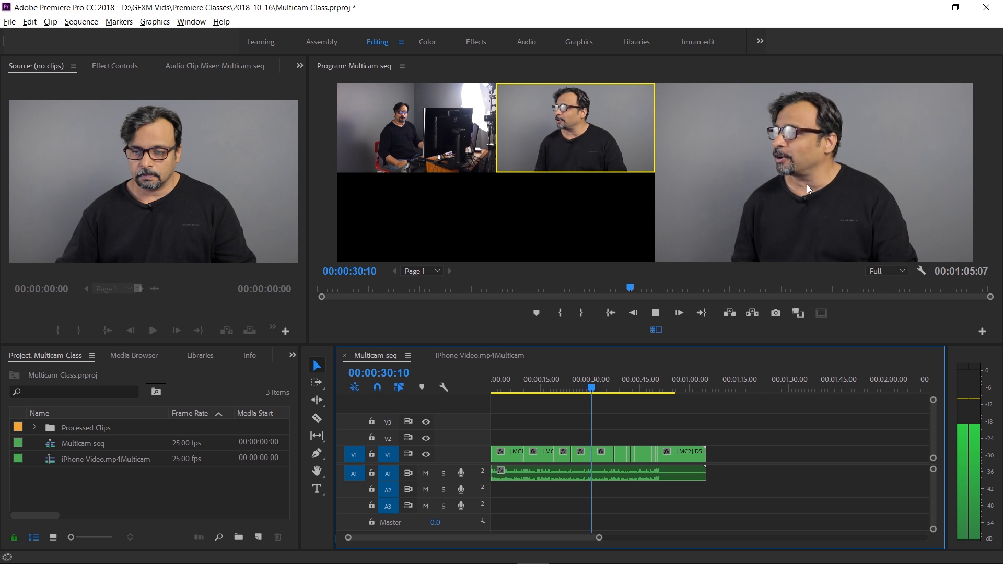
key("1")
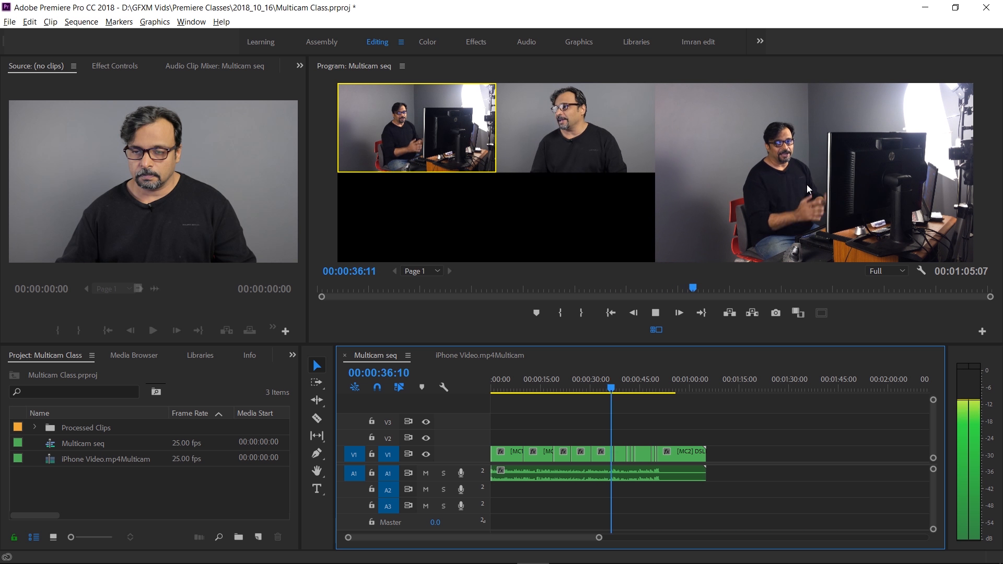
key("2")
key("space")
key("space")
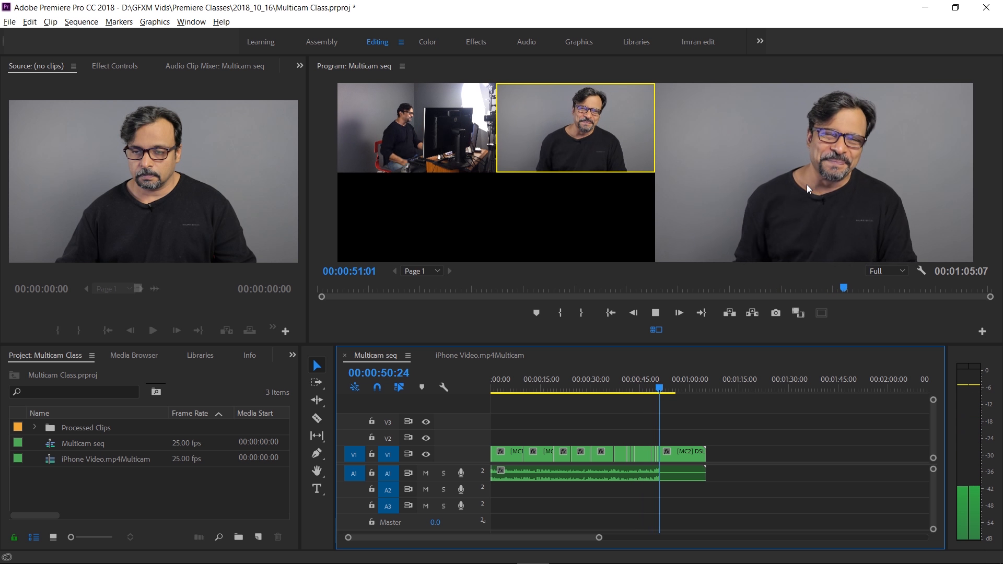
key("space")
Step: Scrub through the cuts between 00:00:46:23 and 00:00:47:17, selecting the iPhone clip and the DSLR clip after it to examine their angles
key("equal")
key("equal")
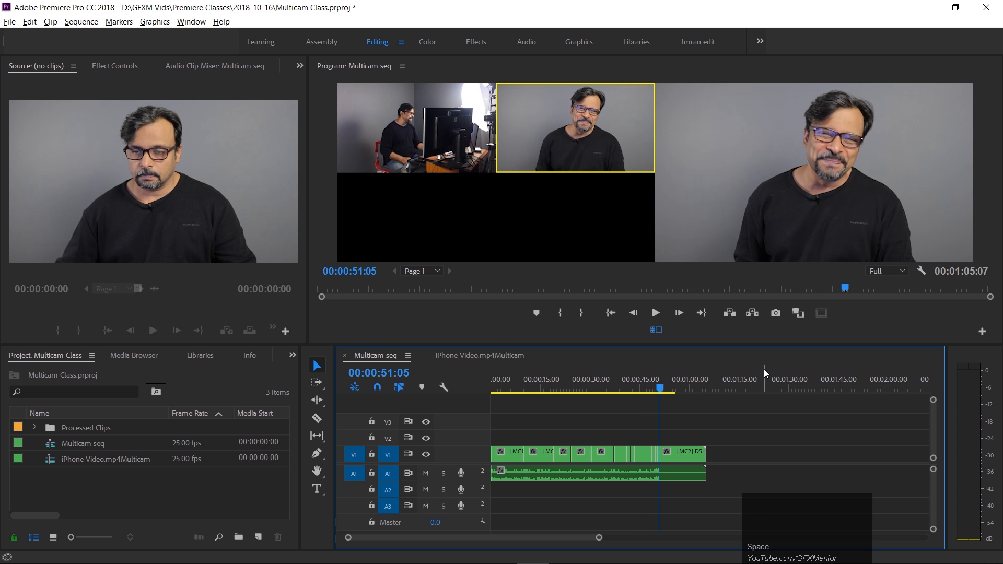
left_click_drag(712, 391, 654, 389)
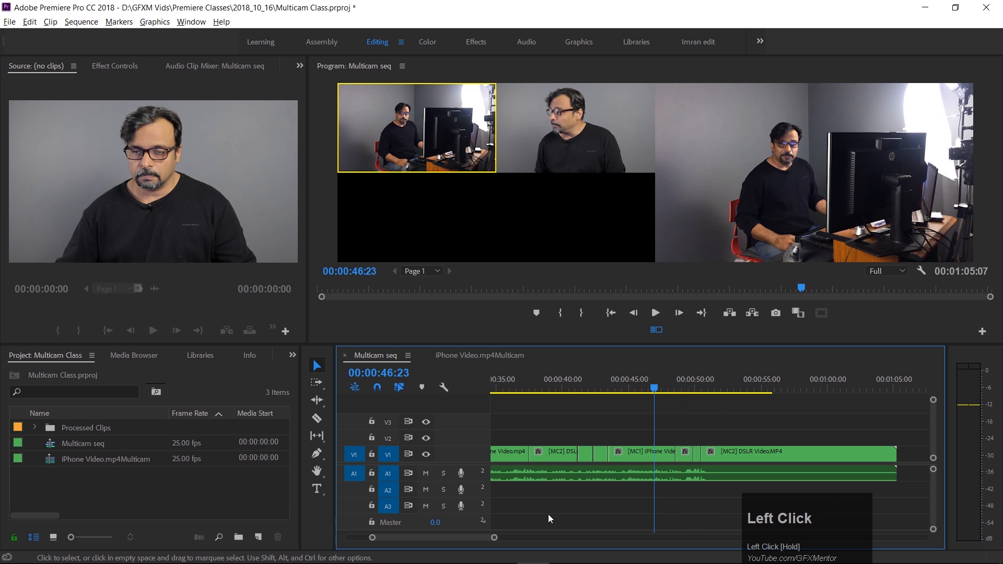
left_click(634, 450)
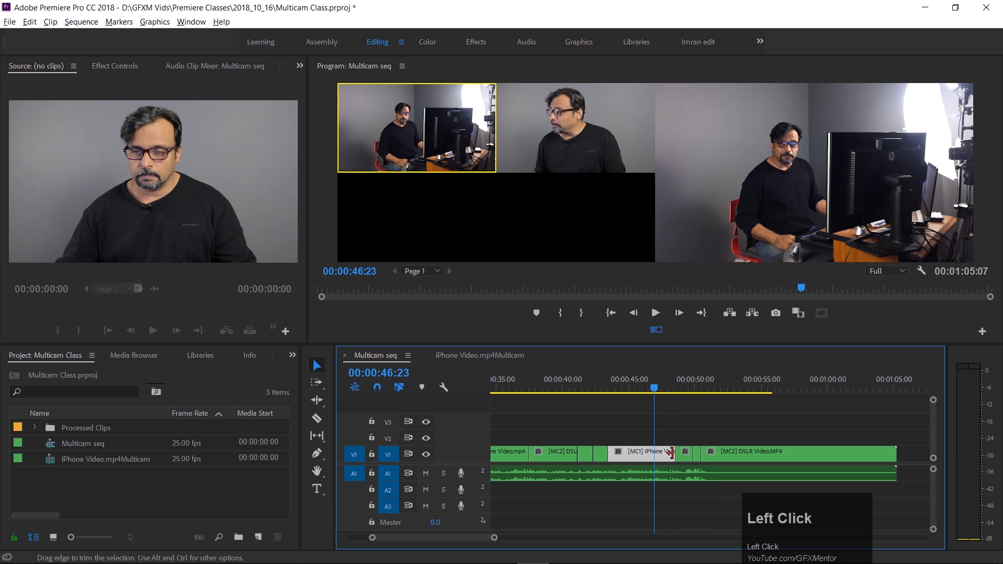
left_click(683, 456)
left_click_drag(679, 384, 667, 388)
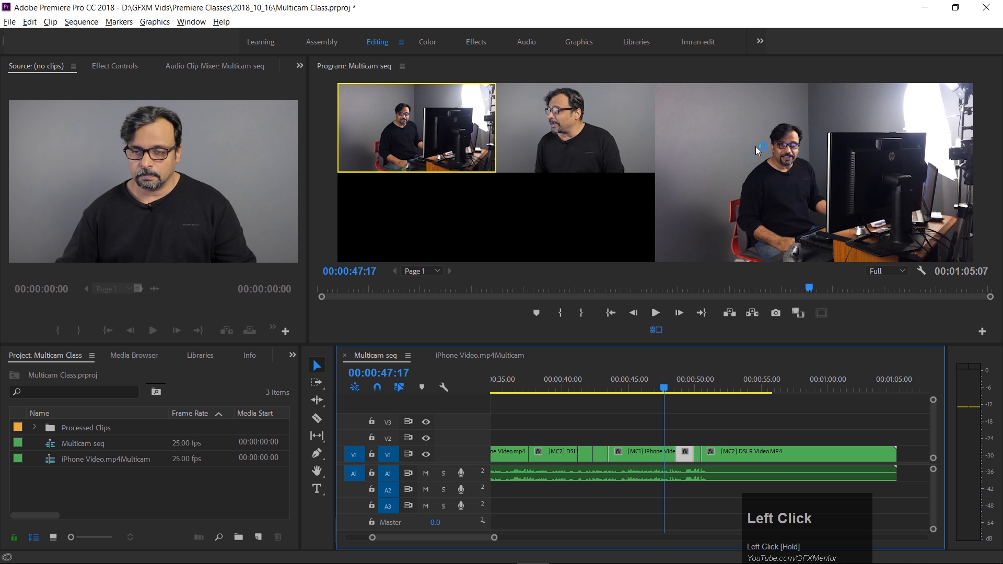
Step: Turn off the multi-camera view, enlarge the Program monitor, and place the playhead at 00:00:48:05
left_click(658, 331)
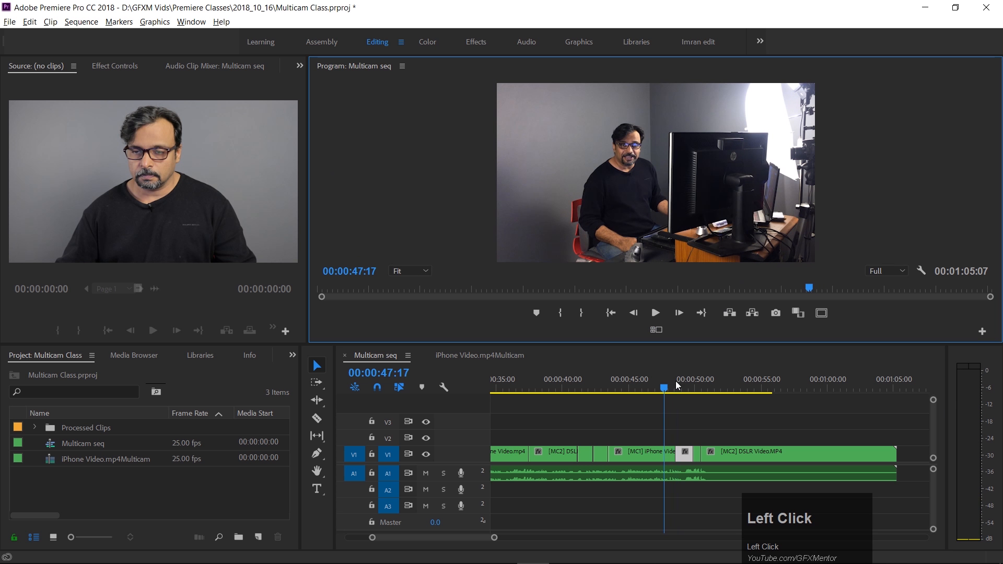
left_click_drag(424, 343, 424, 408)
left_click(663, 451)
left_click_drag(665, 450, 672, 453)
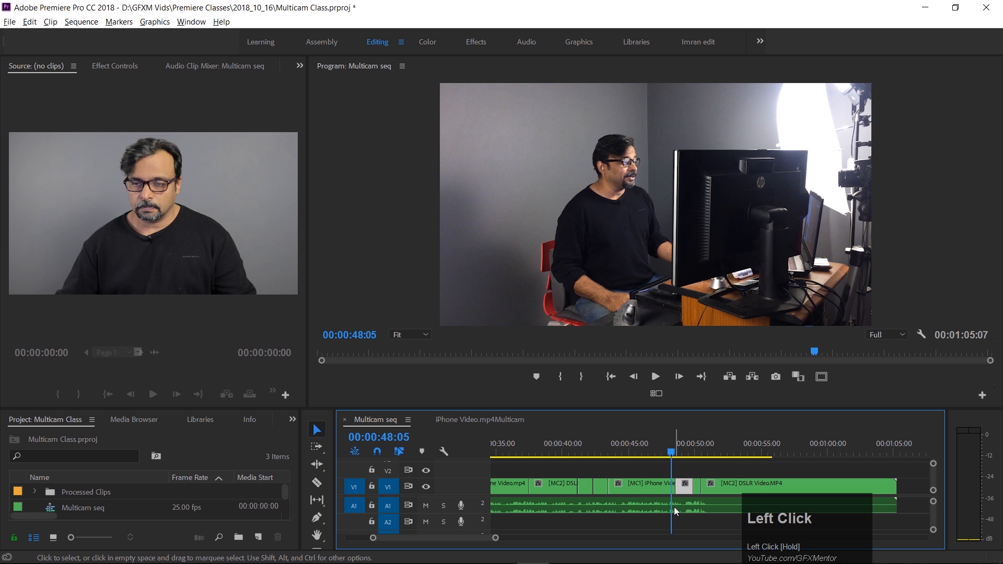
Step: Try to trim the end of the iPhone clip to 00:00:48:05 with the Selection tool, then undo the trim
scroll(670, 503, "up", 4)
scroll(570, 491, "up", 2)
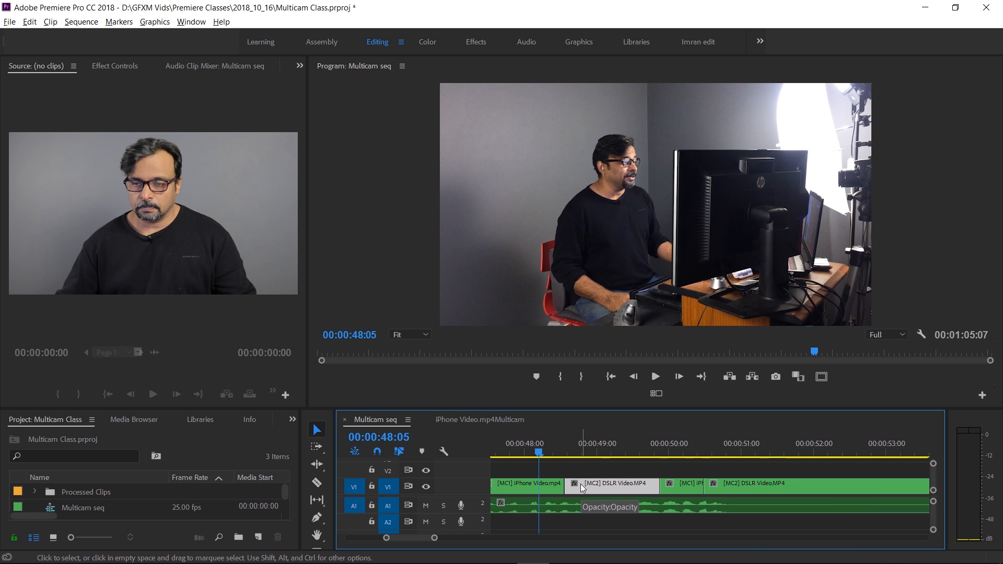
left_click_drag(558, 487, 538, 487)
key("ctrl+z")
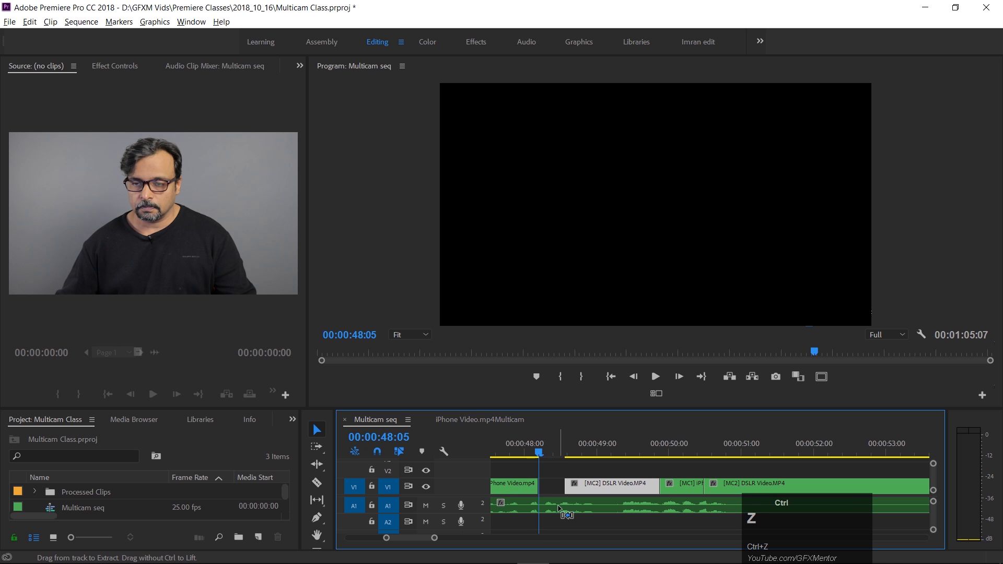
key("ctrl+z")
Step: Roll the iPhone-to-DSLR cut back to 00:00:48:05 with the Rolling Edit tool and play through it
left_click_drag(320, 467, 360, 480)
left_click_drag(563, 486, 538, 486)
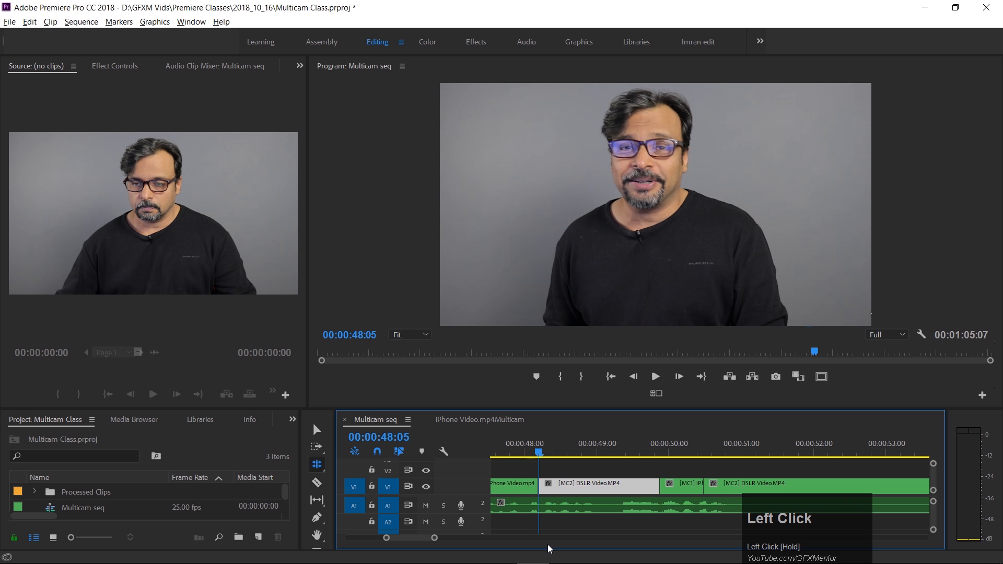
left_click(533, 449)
key("space")
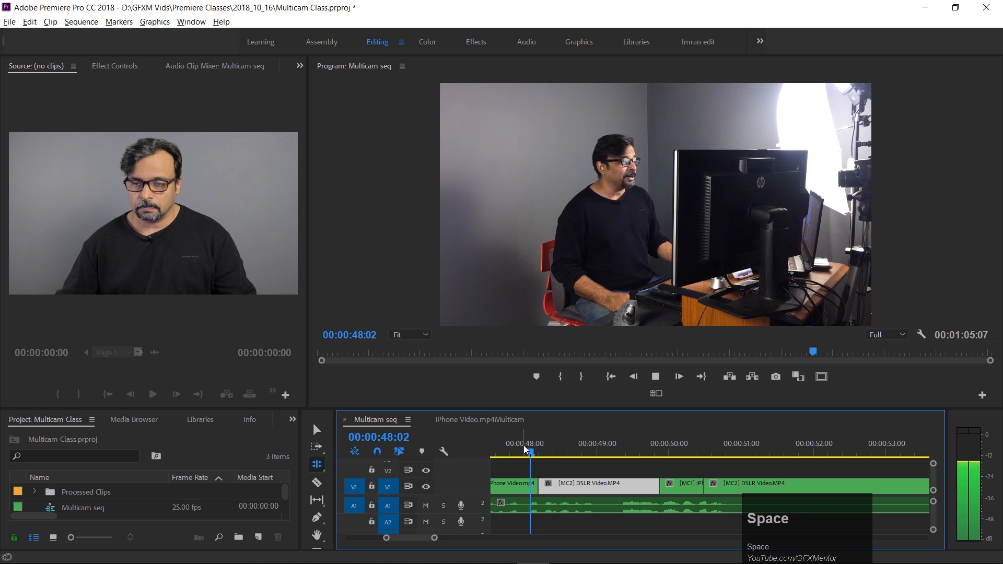
key("space")
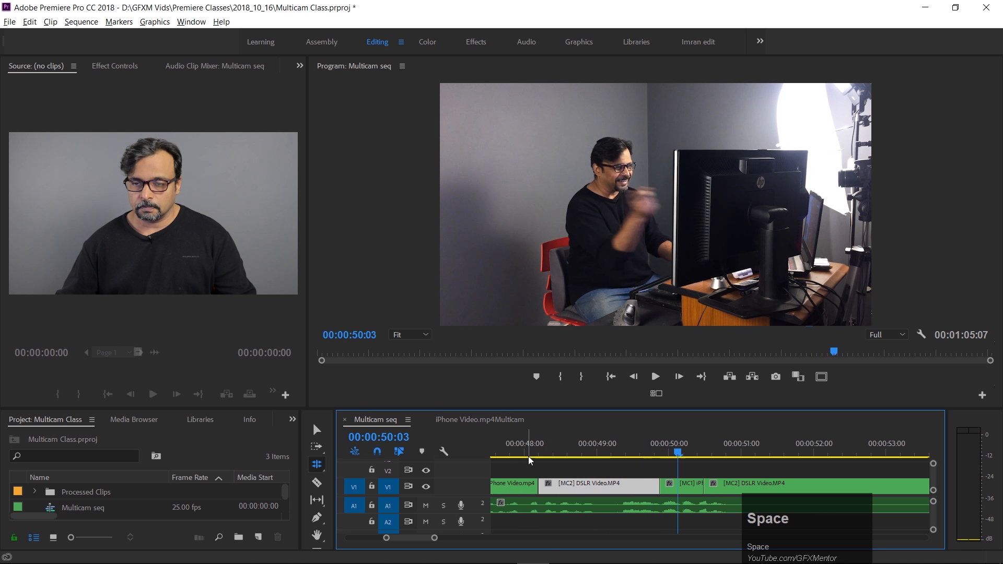
Step: Roll the following DSLR-to-iPhone cut earlier to 00:00:49:09, refine it to 00:00:49:05, and play through it
left_click_drag(647, 456, 626, 457)
left_click_drag(659, 486, 622, 514)
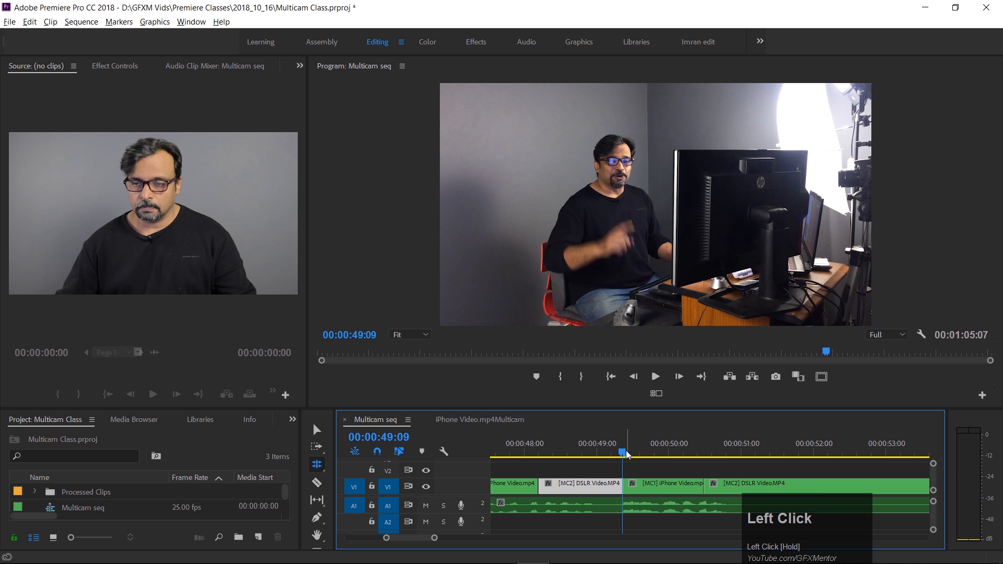
left_click_drag(625, 455, 615, 454)
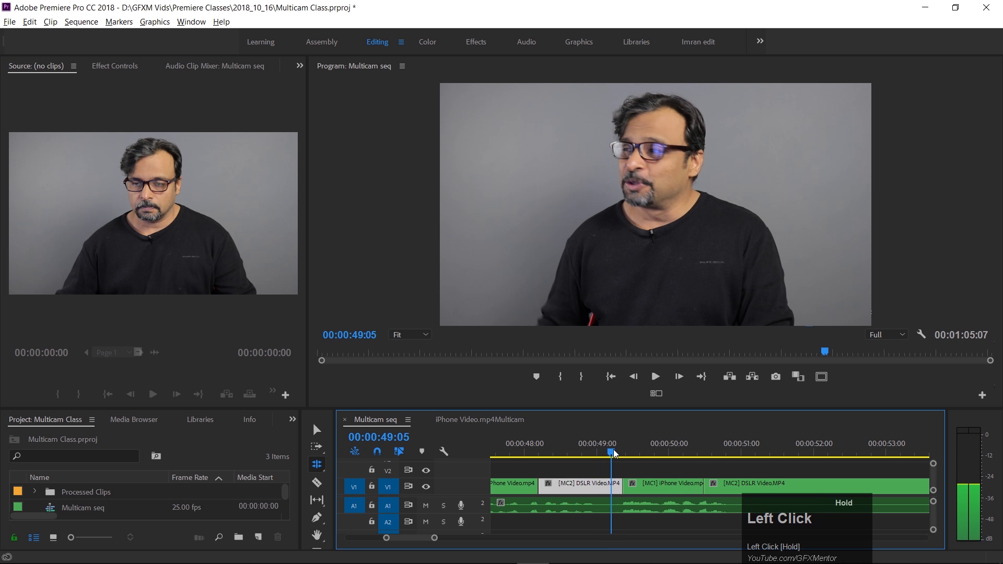
left_click_drag(618, 484, 515, 450)
left_click(607, 450)
key("space")
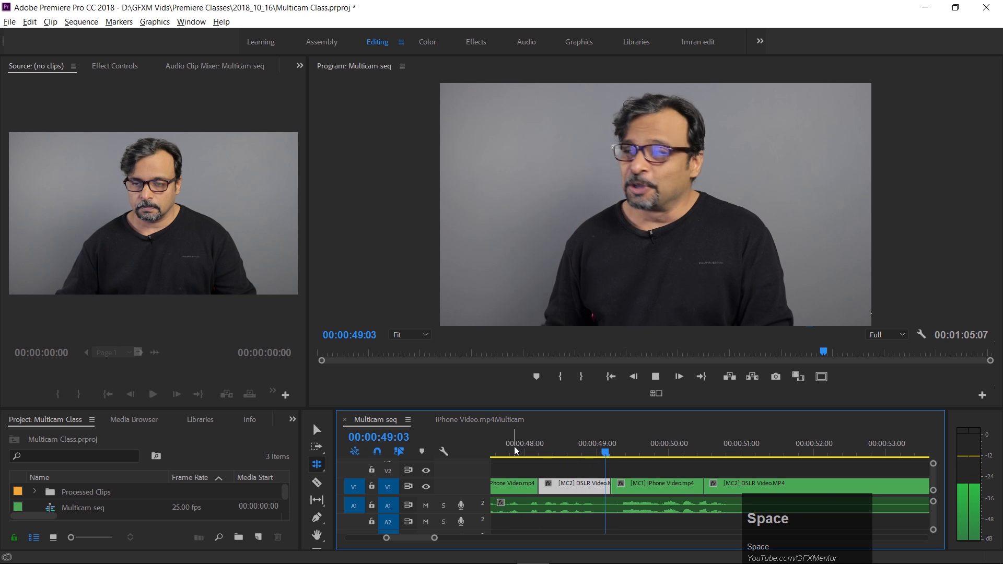
key("space")
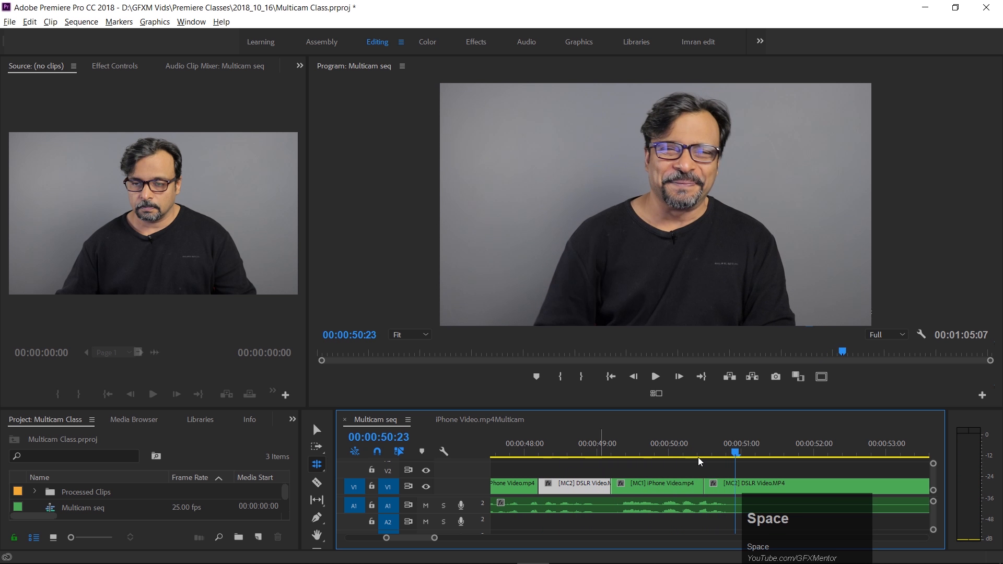
Step: Roll the next iPhone-to-DSLR cut earlier to just after 00:00:50:00 and play through it
left_click_drag(719, 451, 684, 455)
left_click_drag(705, 487, 683, 488)
left_click(681, 450)
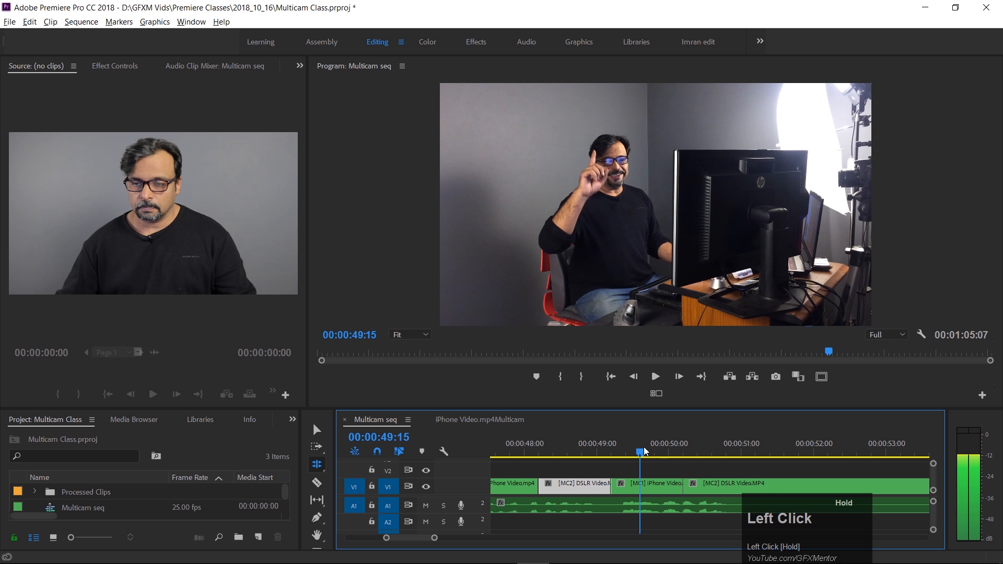
key("space")
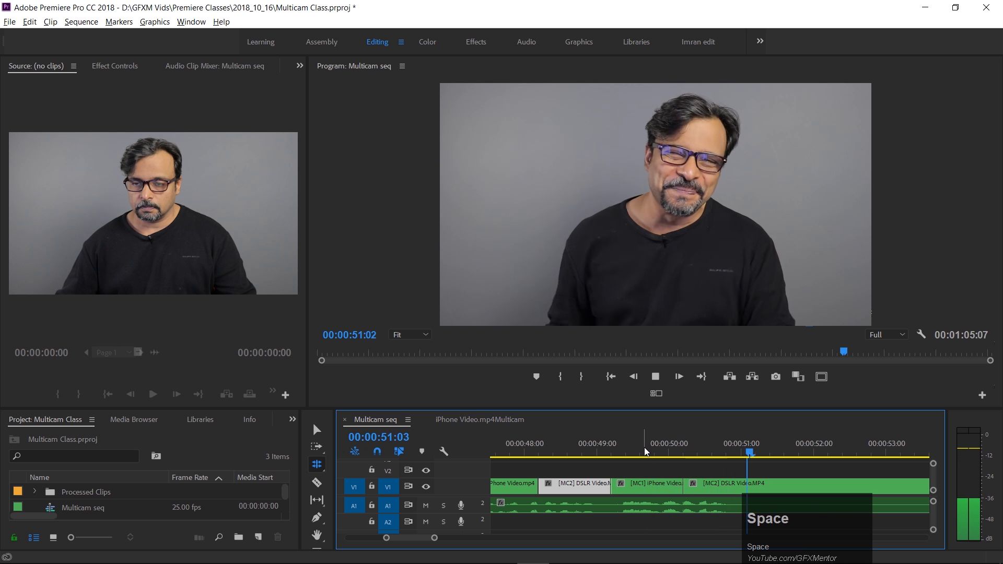
key("space")
Step: Play the sequence from its start to check the timing of the camera cuts
left_click_drag(685, 447, 476, 448)
key("Home")
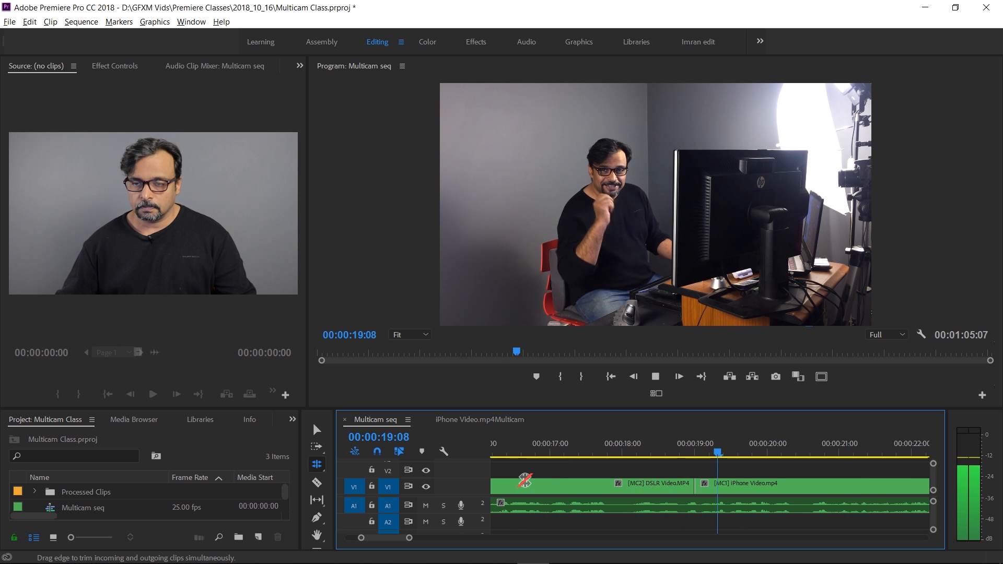
key("space")
Step: Roll the DSLR-to-iPhone cut near 00:00:19:00 earlier, toward 00:00:18:01, and play the sequence through to 00:00:51:03
left_click_drag(778, 452, 617, 454)
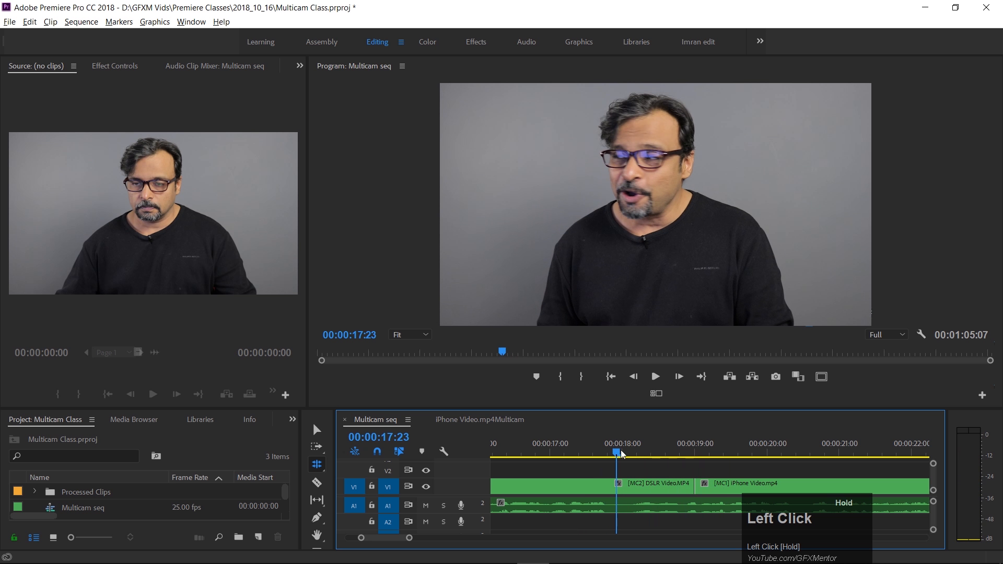
left_click_drag(621, 458, 629, 458)
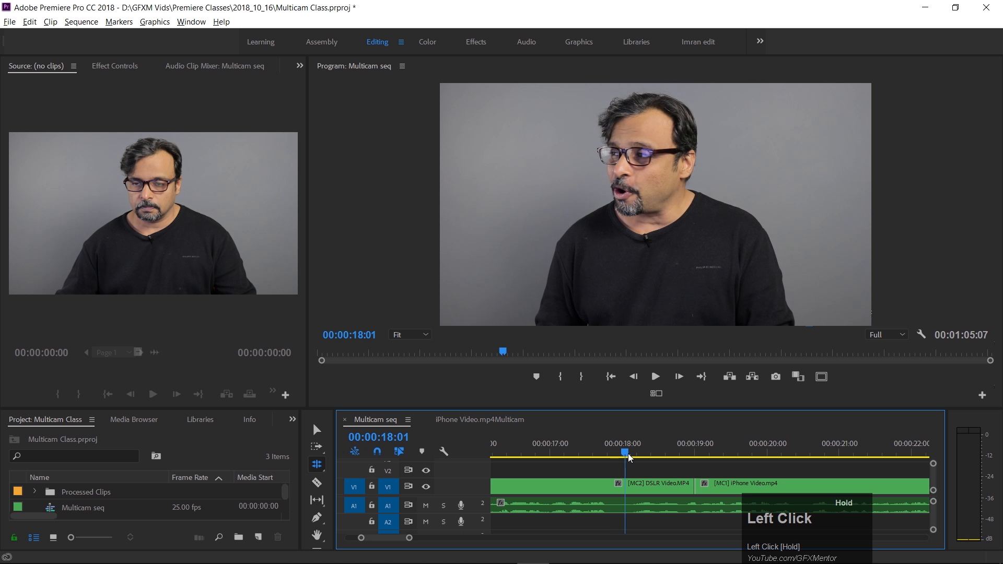
left_click_drag(695, 483, 576, 457)
key("space")
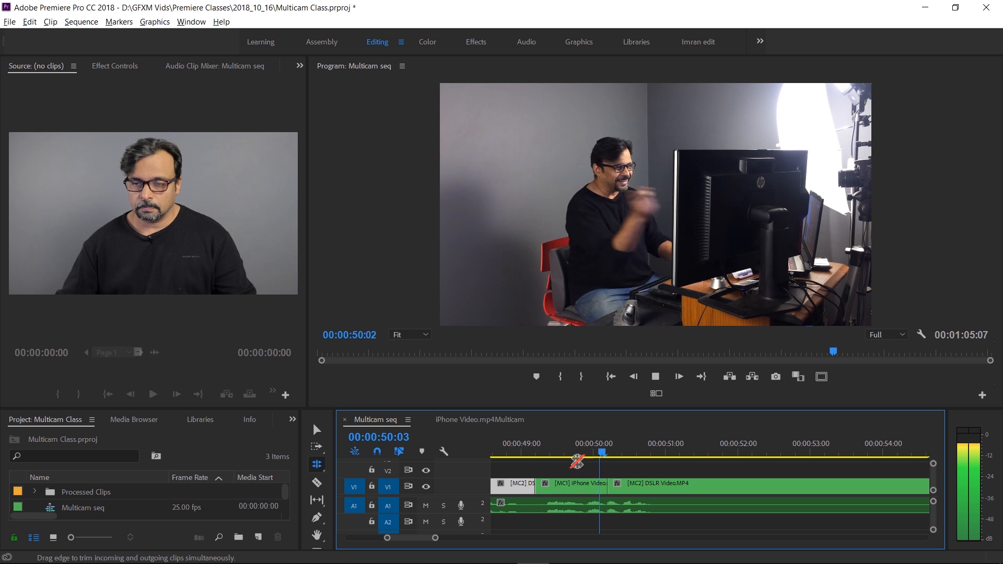
key("space")
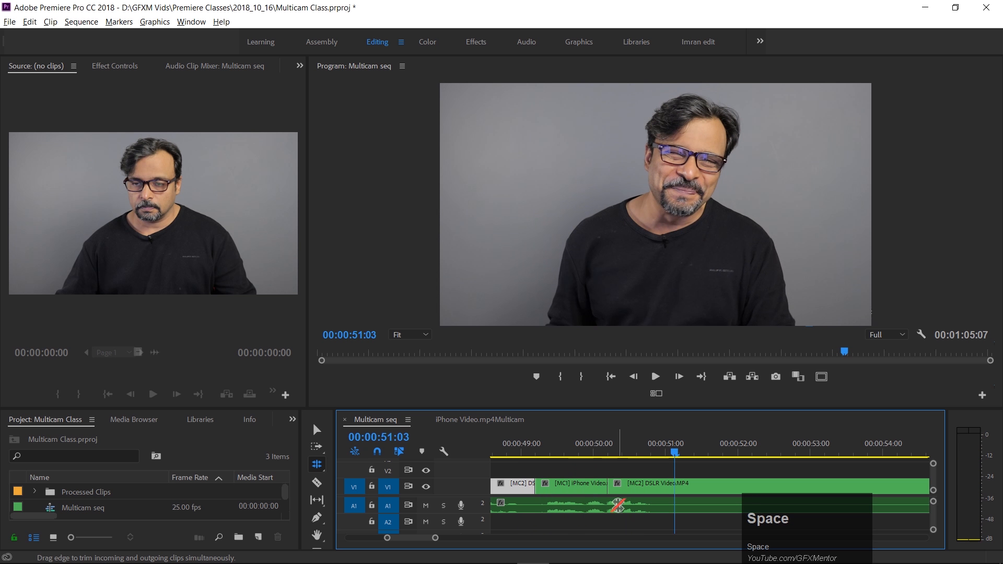
Step: Select the iPhone clip at 00:00:49:20, turn on the multi-camera view, and switch its angle to DSLR and back to iPhone
left_click(580, 453)
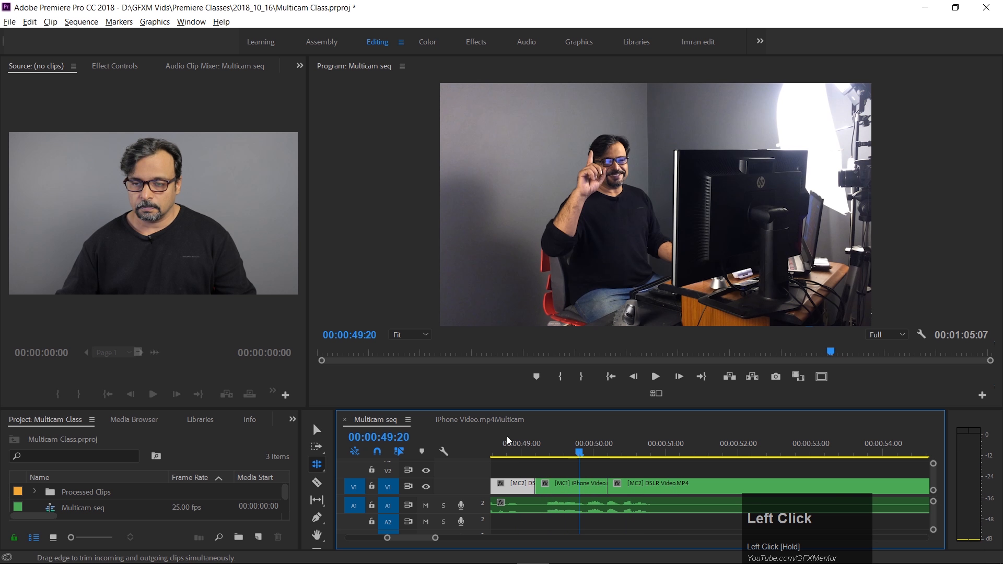
left_click(317, 430)
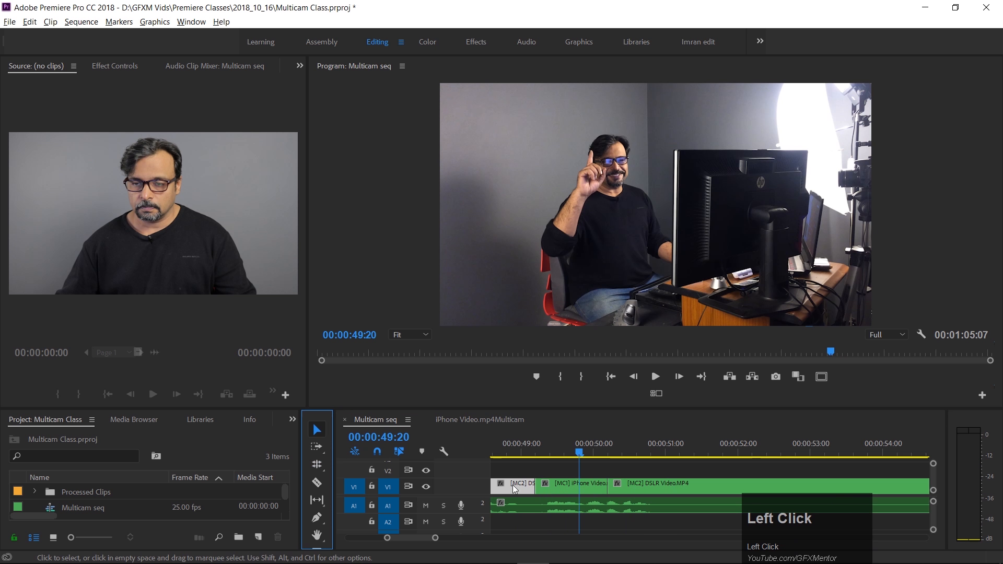
left_click(568, 484)
left_click(656, 398)
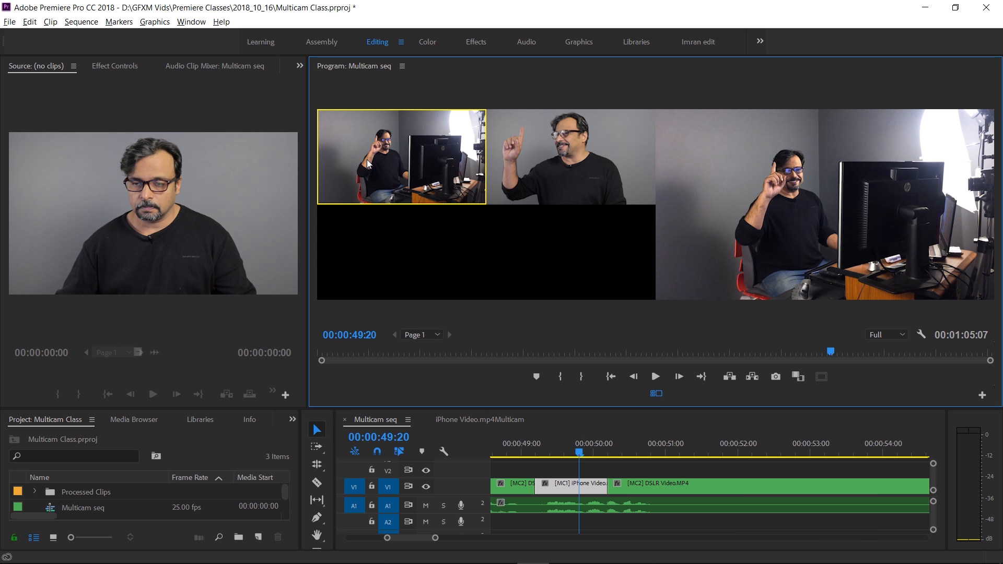
left_click(531, 168)
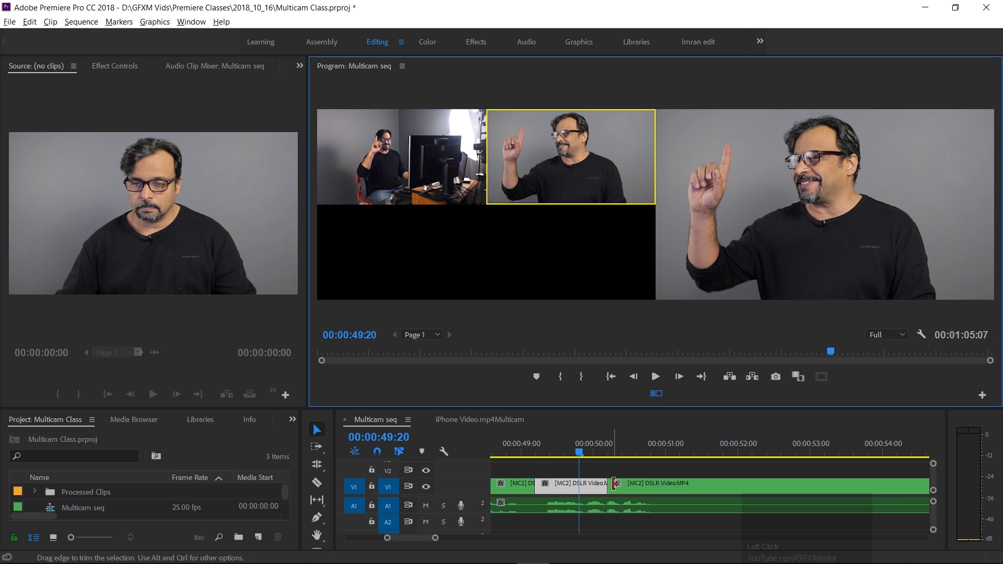
left_click(441, 174)
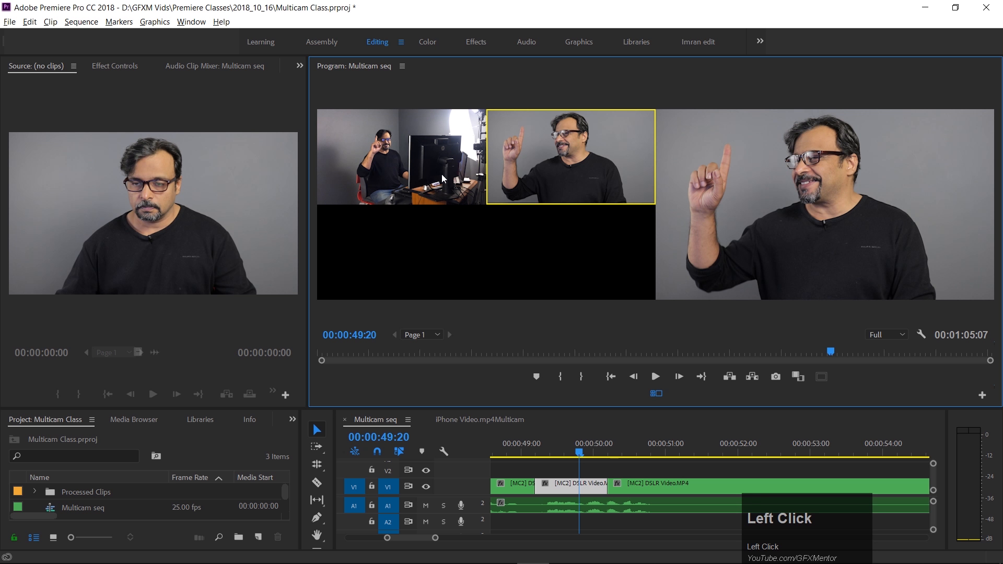
left_click(569, 446)
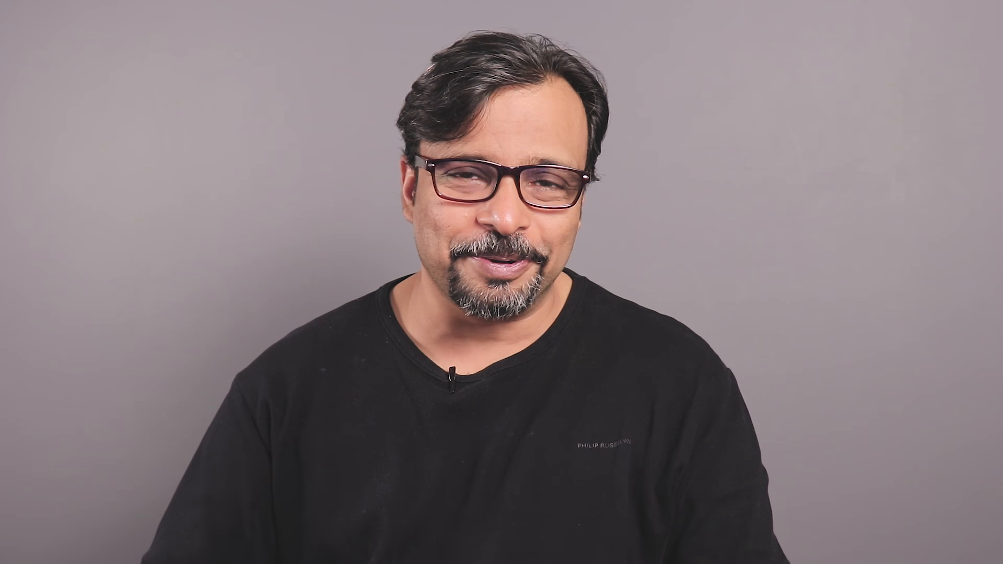